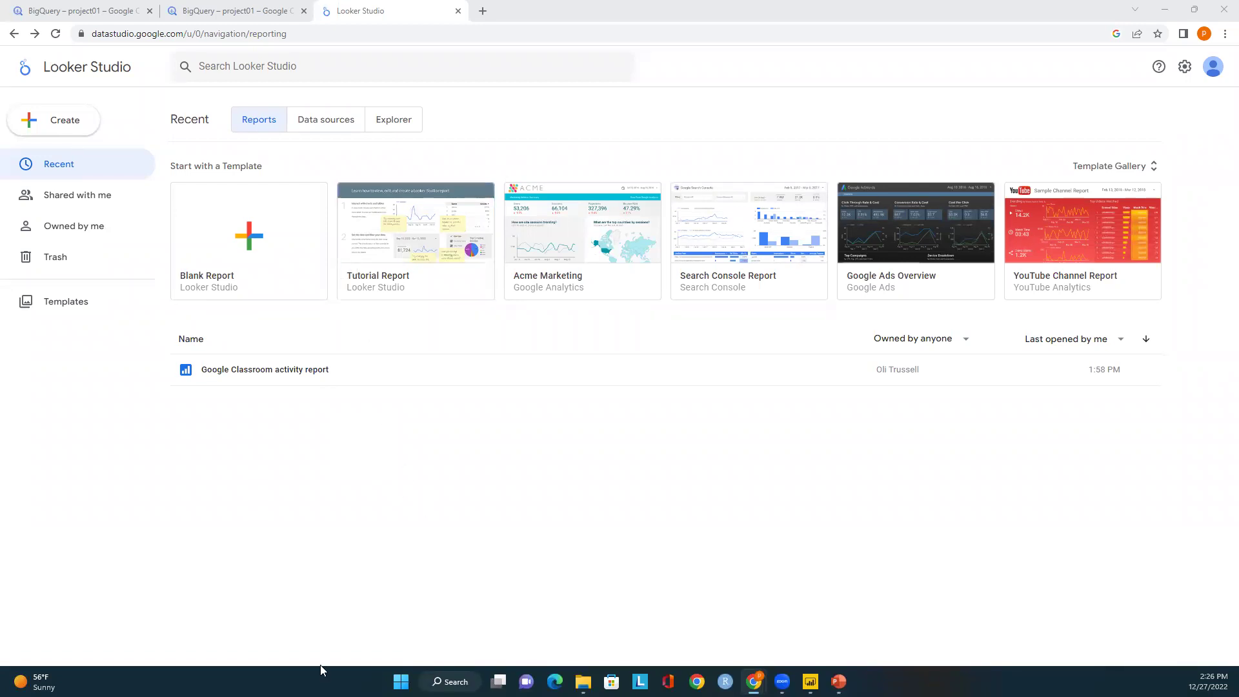
left_click(221, 8)
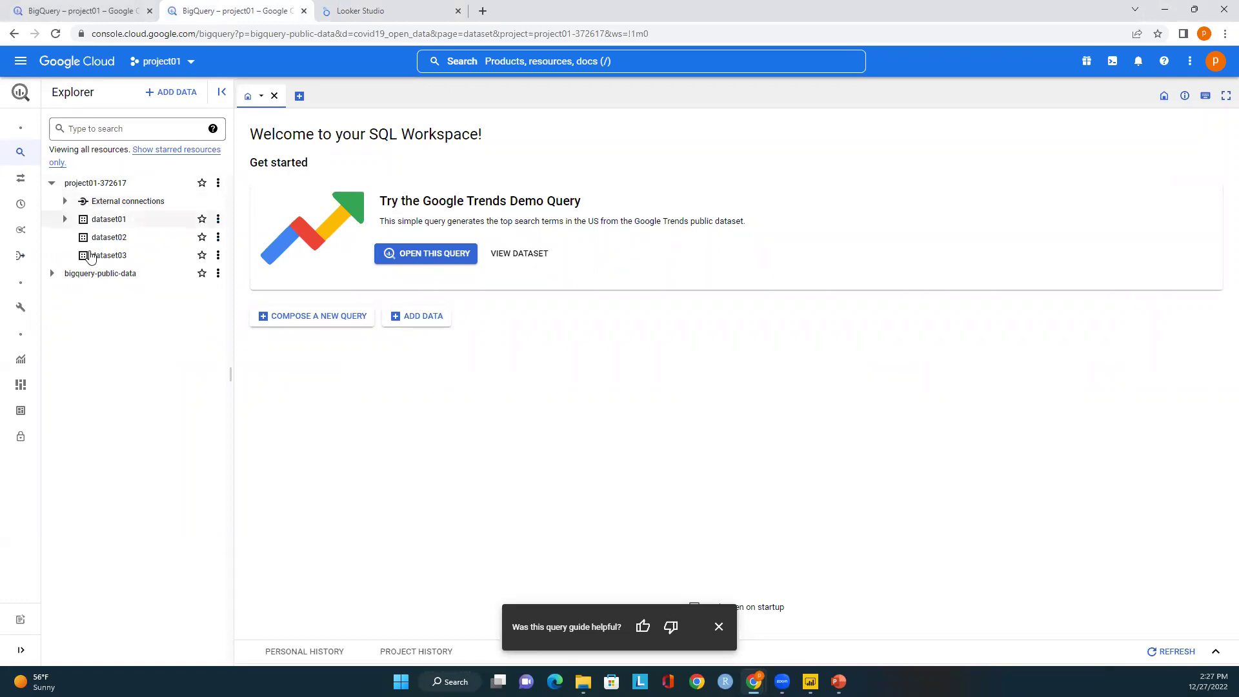
left_click(66, 220)
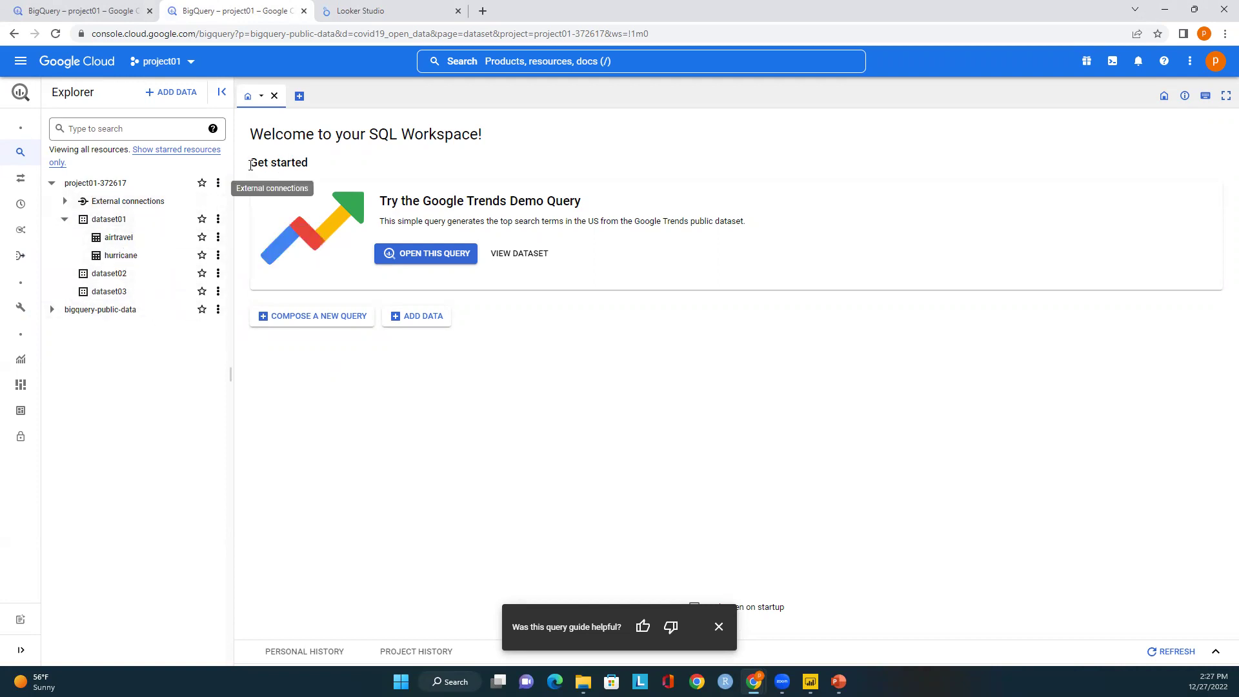
left_click(369, 11)
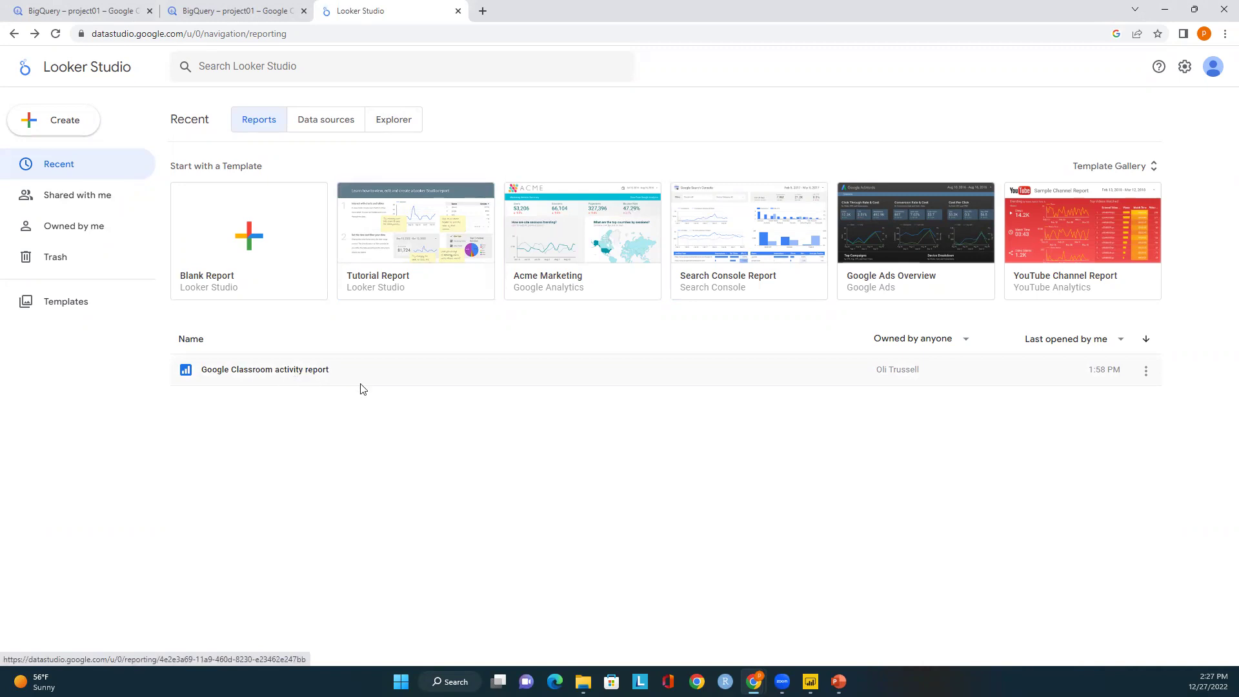
- Create a new blank Untitled Report and view its data connector list, including BigQuery
left_click(70, 131)
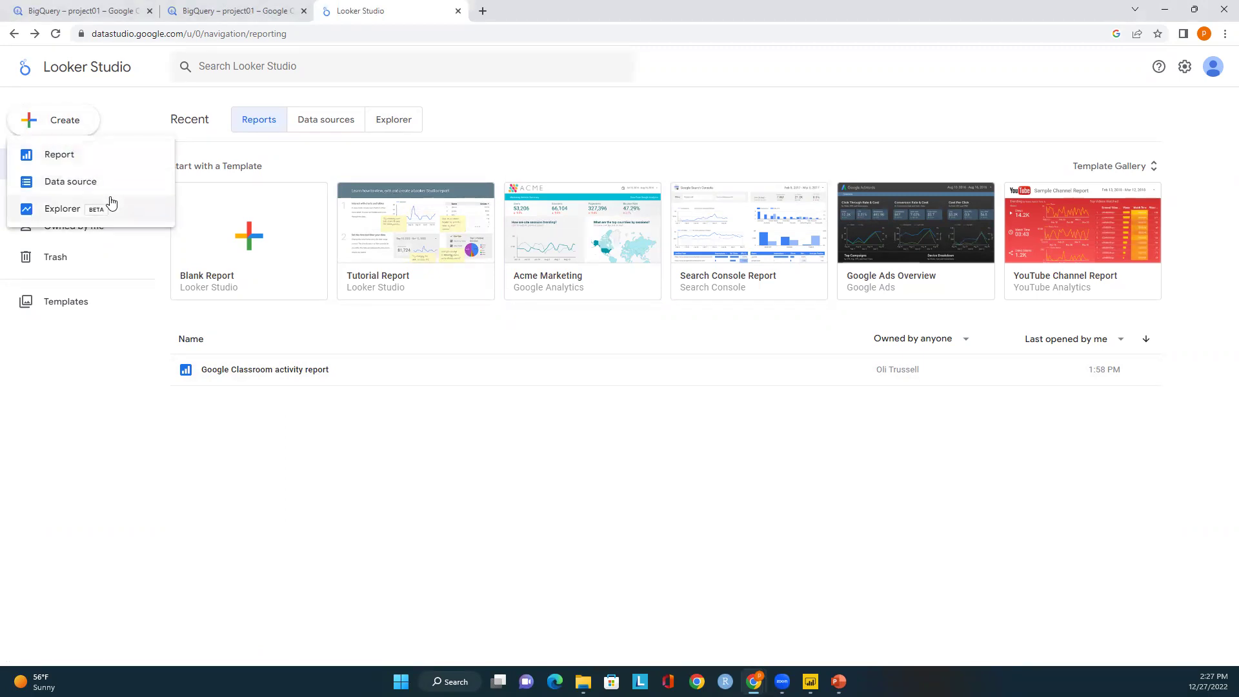
left_click(60, 158)
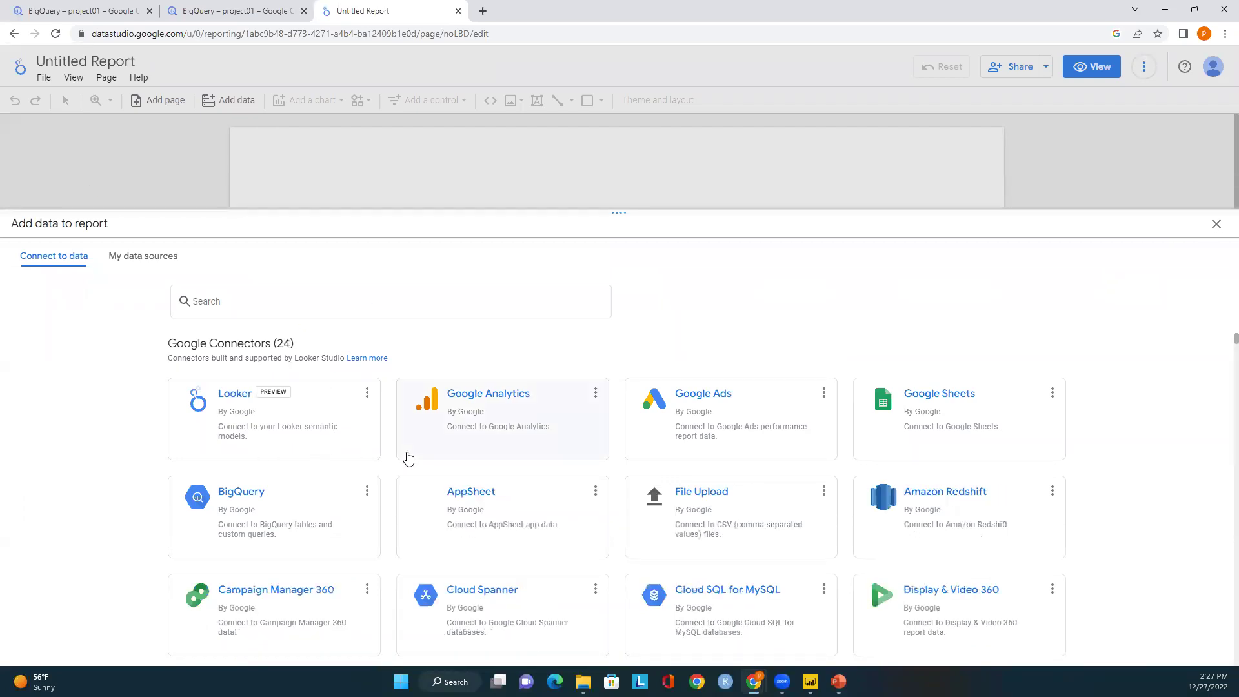
scroll(542, 451, "down", 1)
scroll(527, 548, "up", 1)
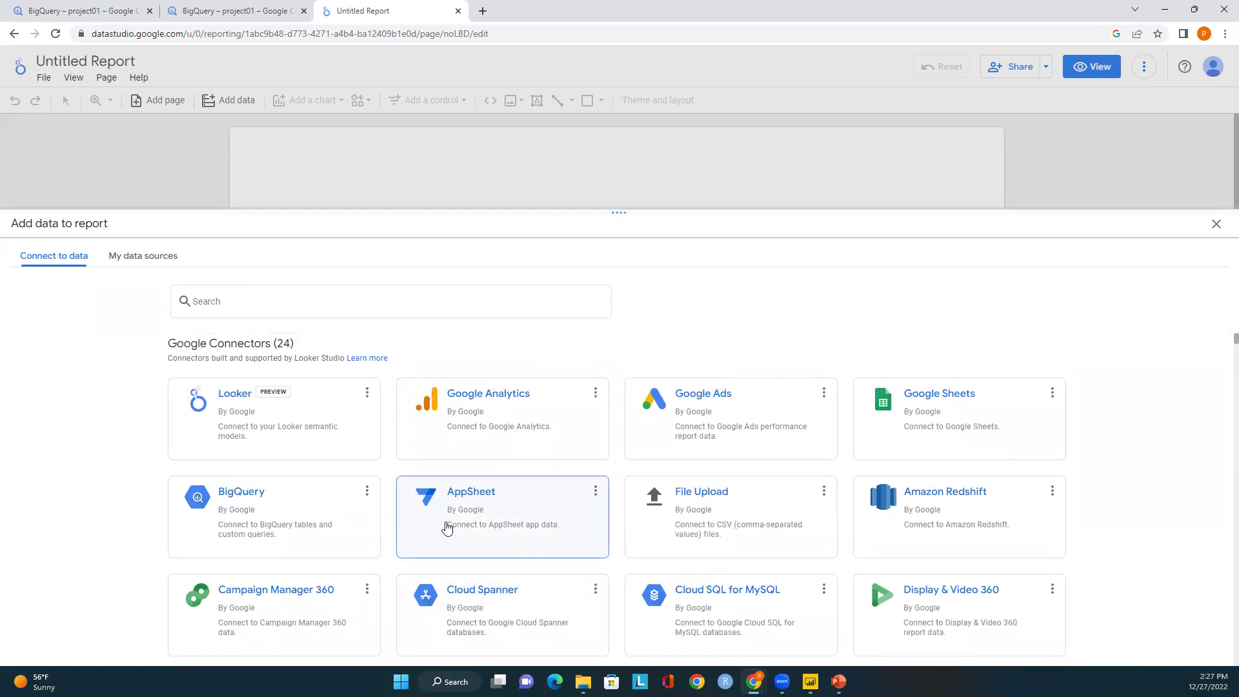
- Choose the BigQuery table project01 > dataset01 > hurricane and add it to the report
left_click(276, 519)
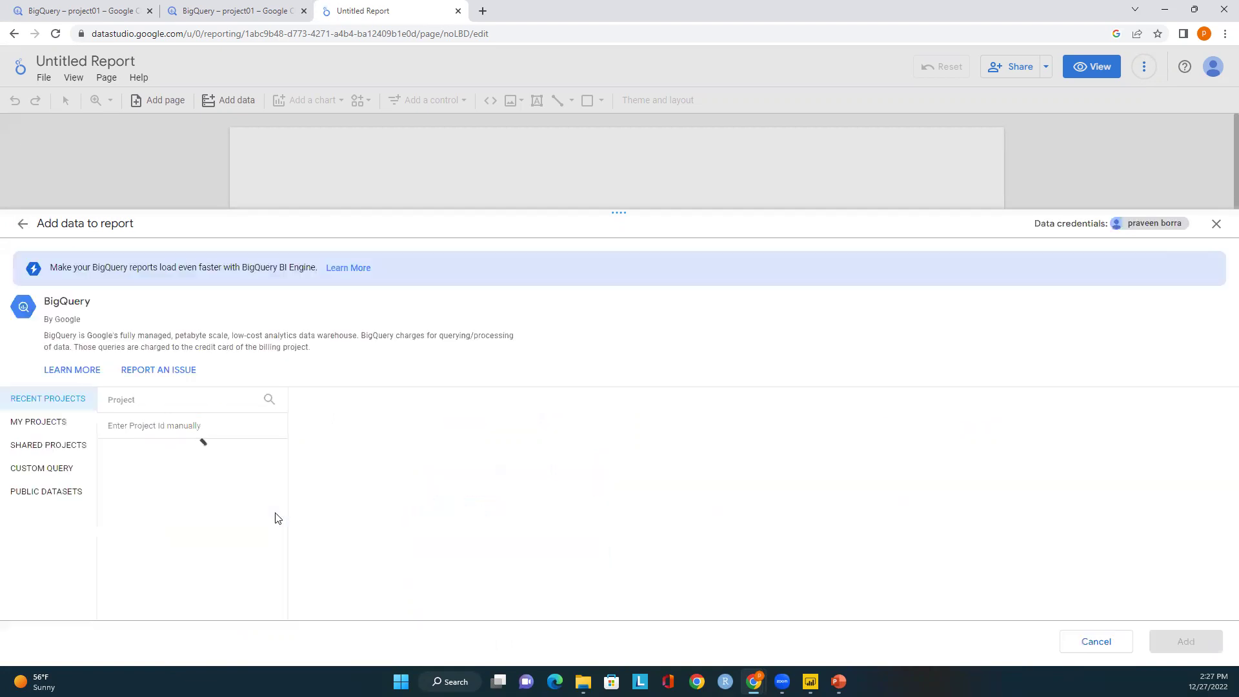
left_click(45, 424)
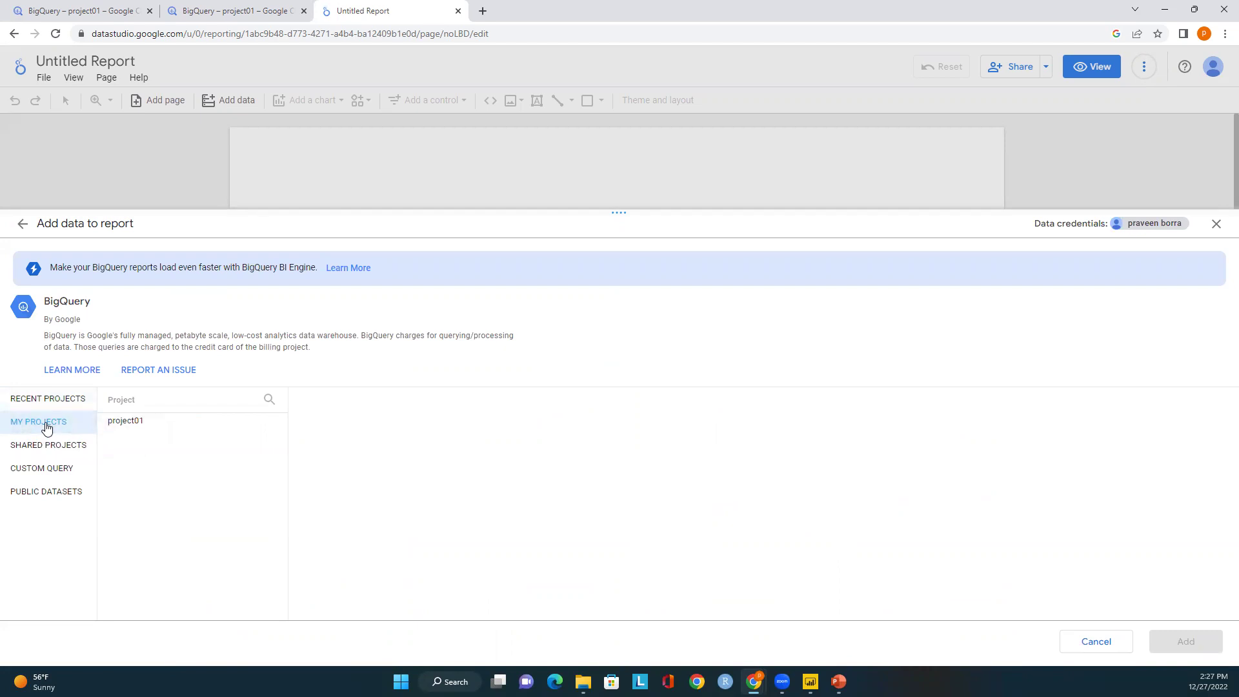
left_click(128, 427)
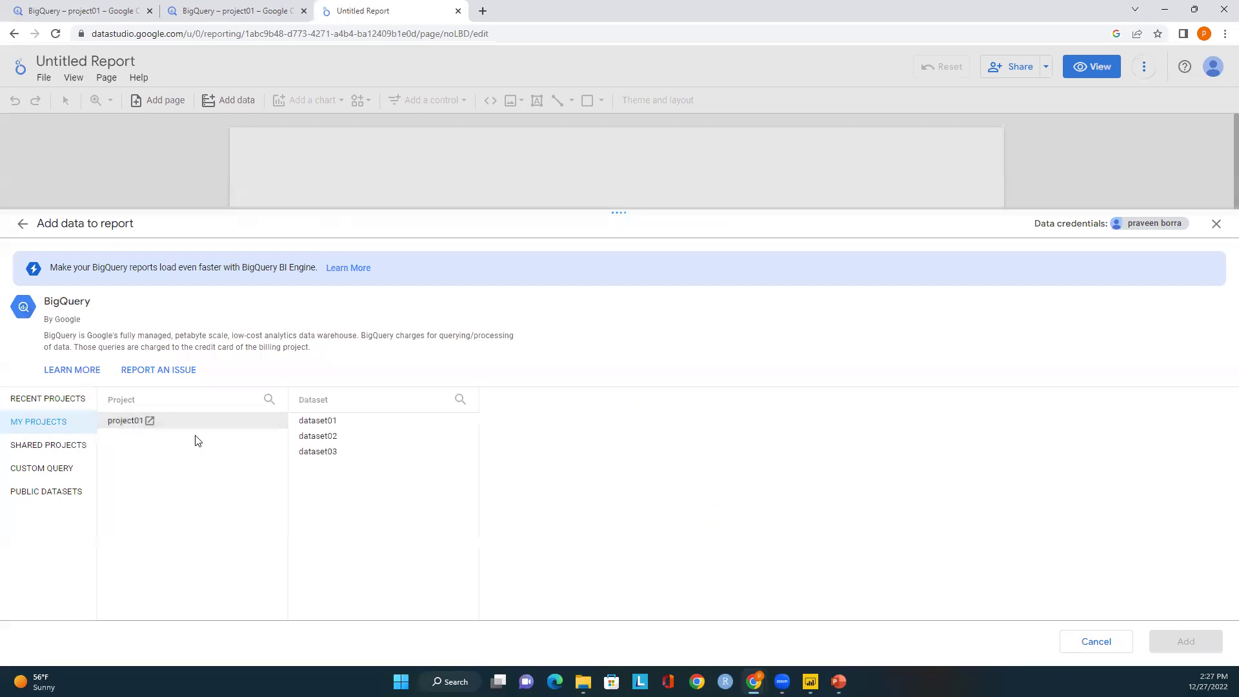
left_click(320, 422)
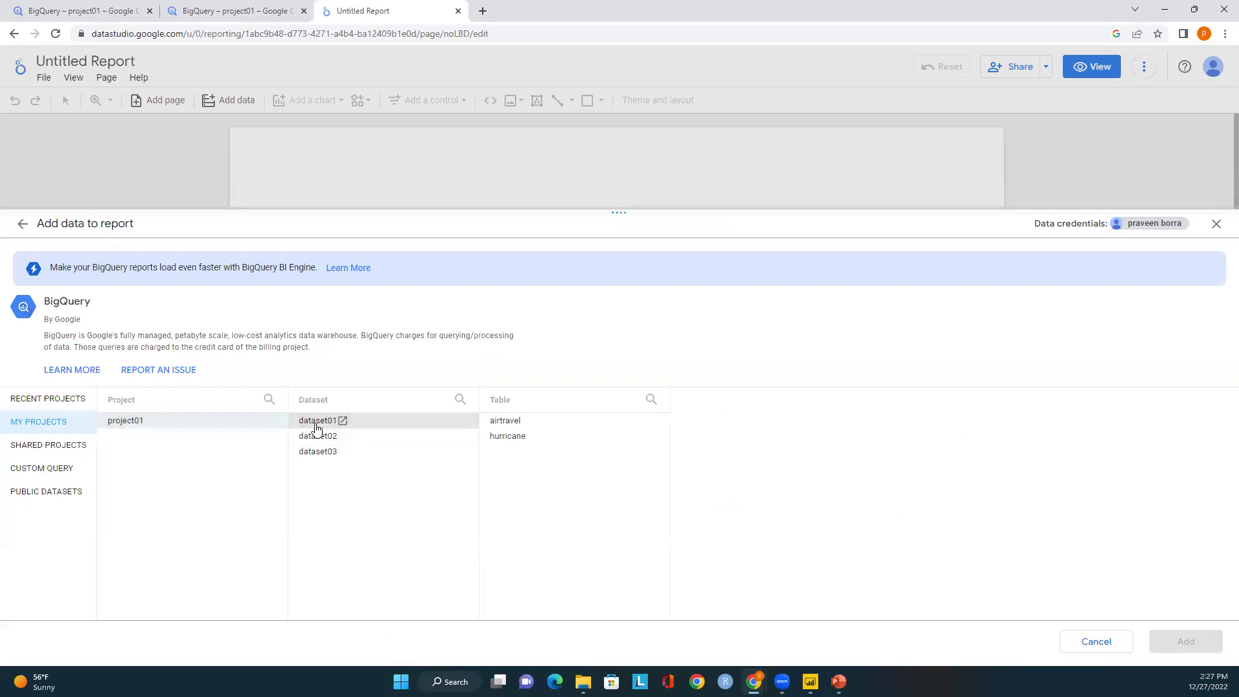
left_click(509, 439)
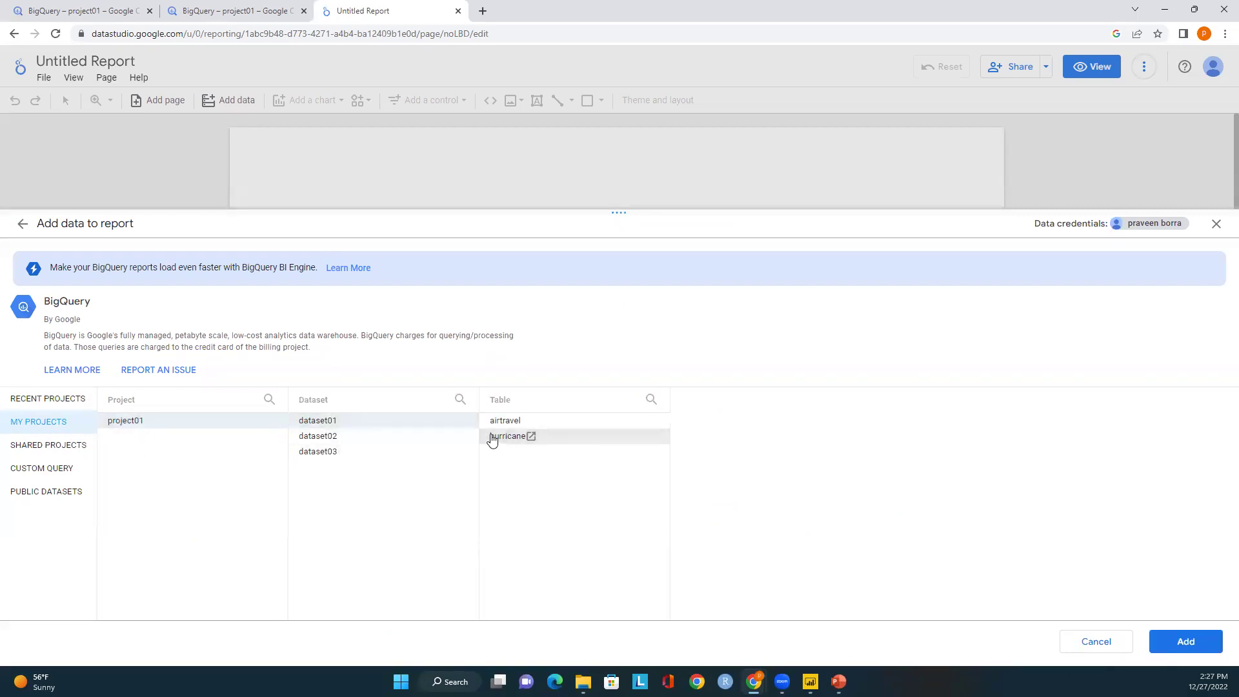
left_click(1176, 643)
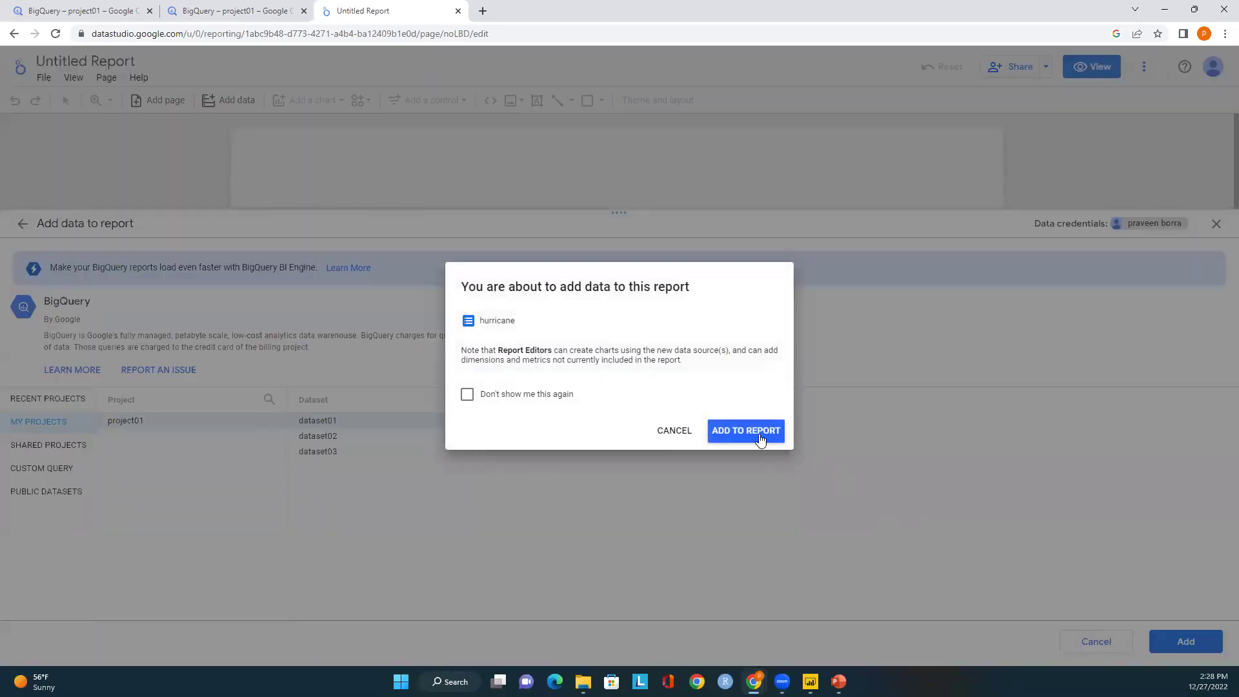
- Confirm adding the hurricane data, producing a table of Month against Record Count
left_click(746, 431)
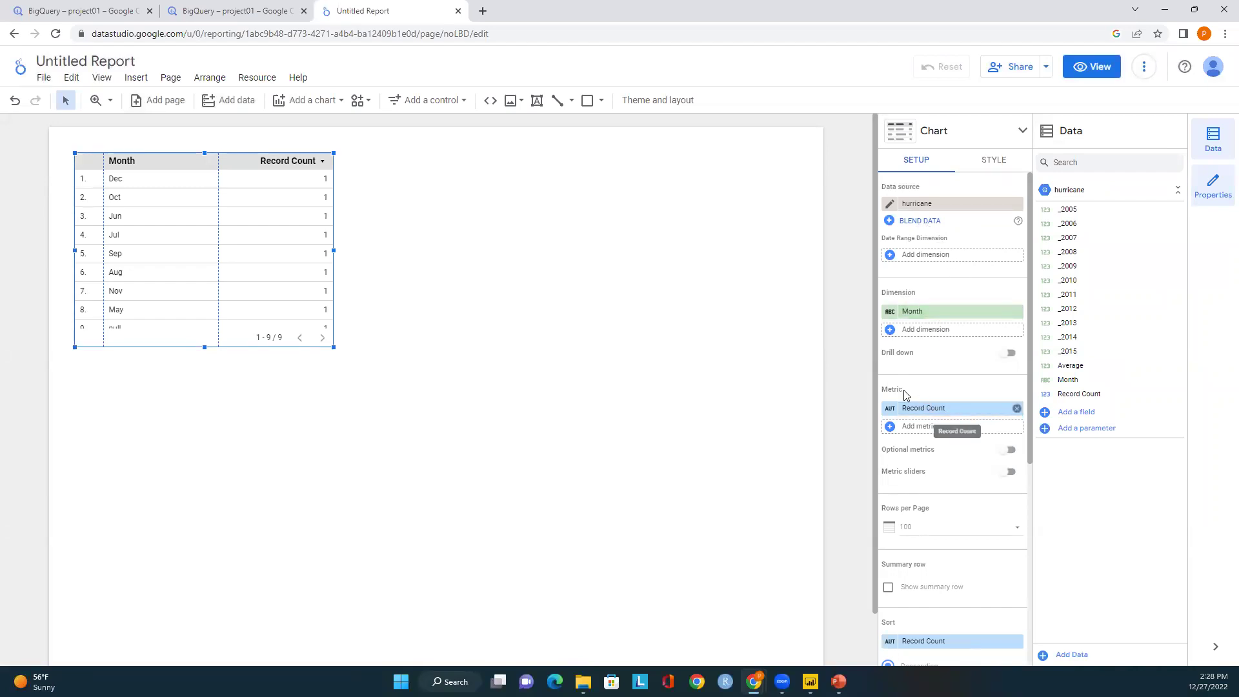
scroll(965, 395, "down", 1)
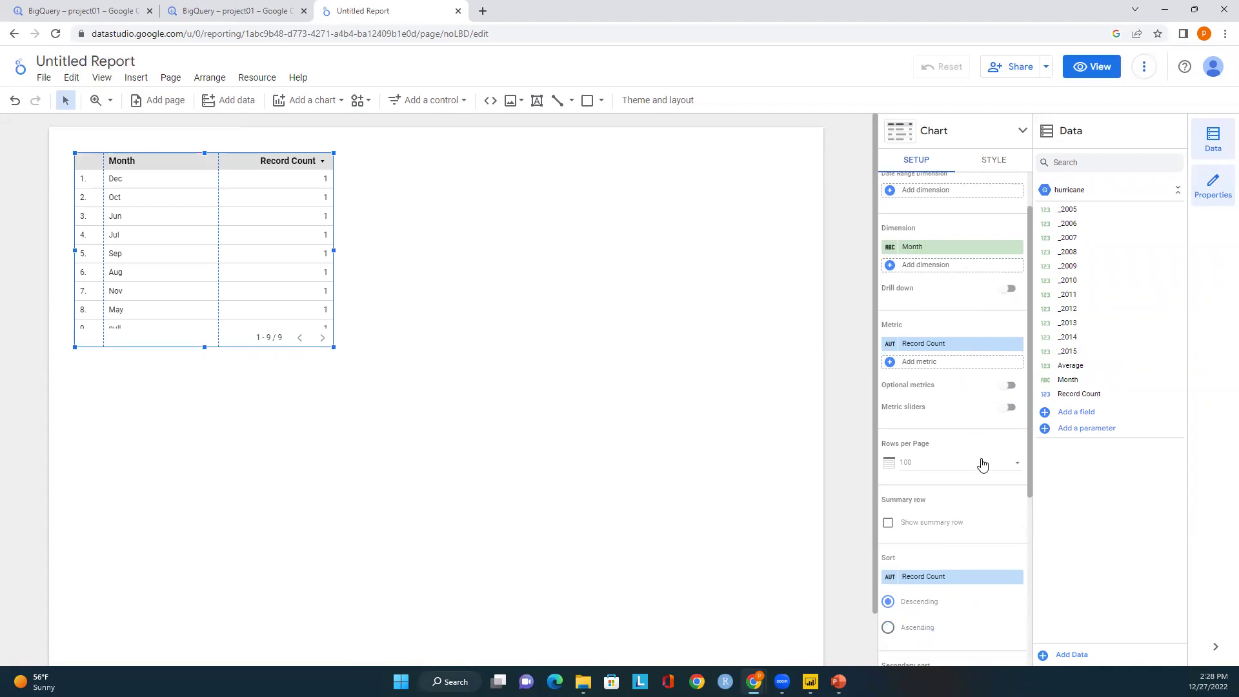
scroll(982, 464, "down", 1)
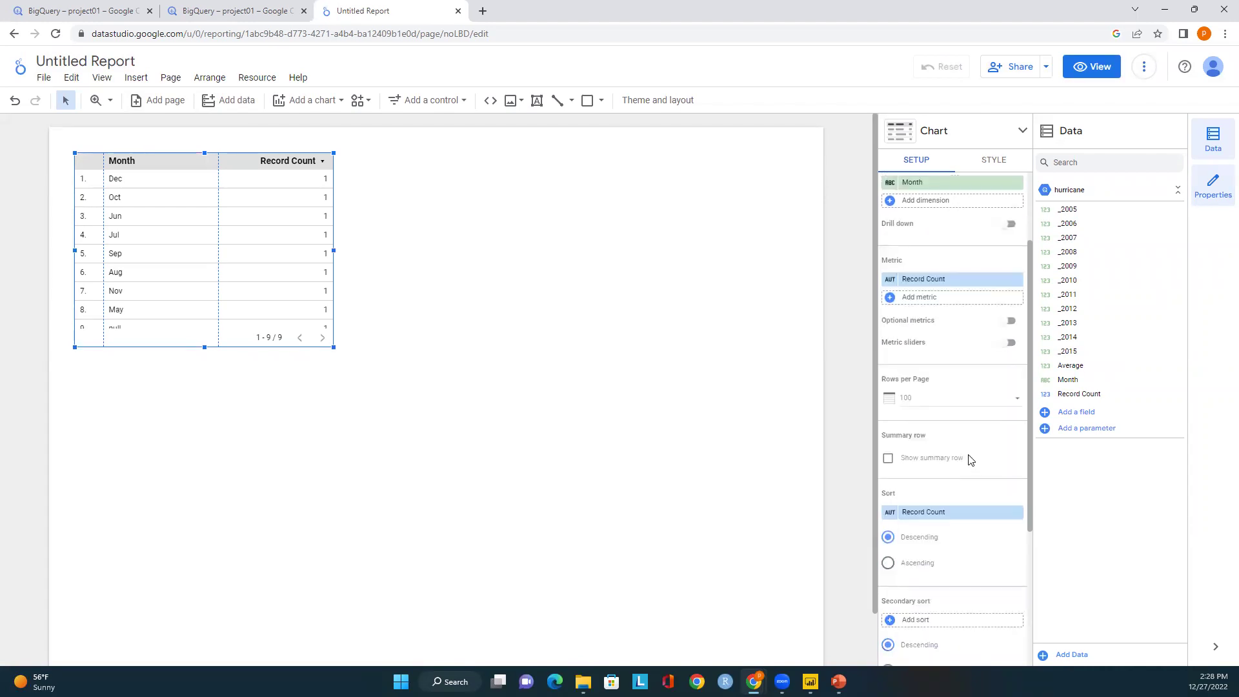
- Review the table's Setup options, keeping Rows per Page at 100
left_click(1007, 403)
scroll(994, 426, "down", 3)
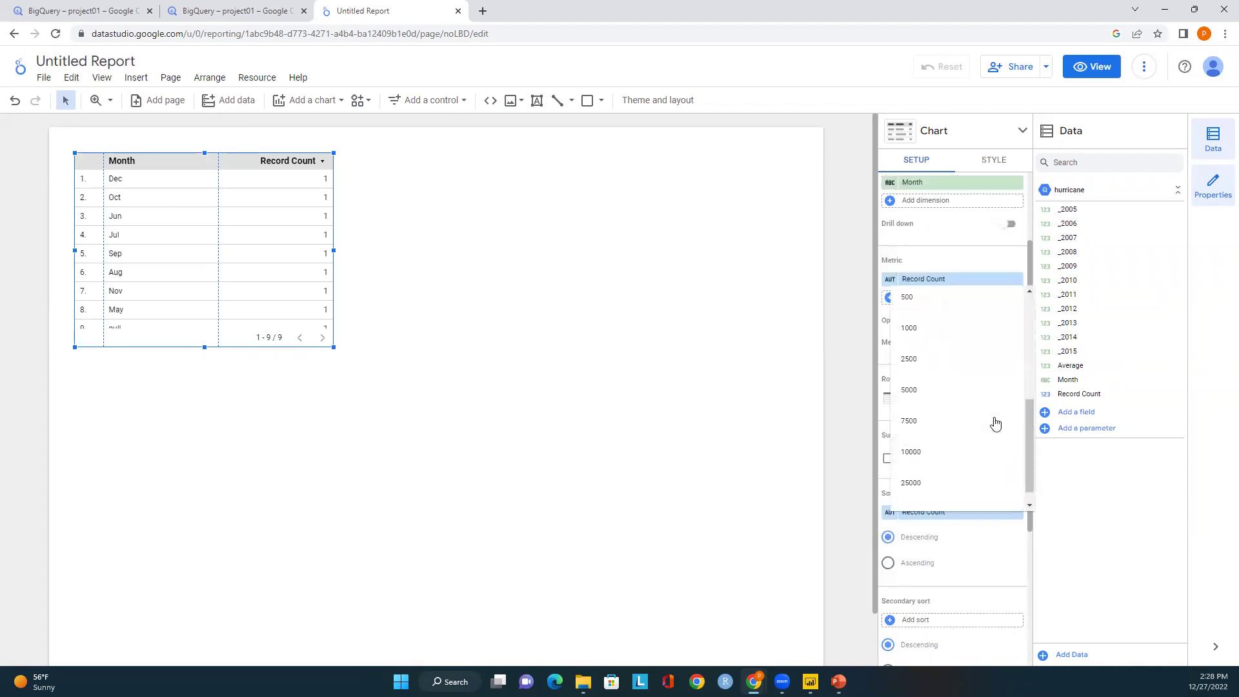
left_click(1065, 506)
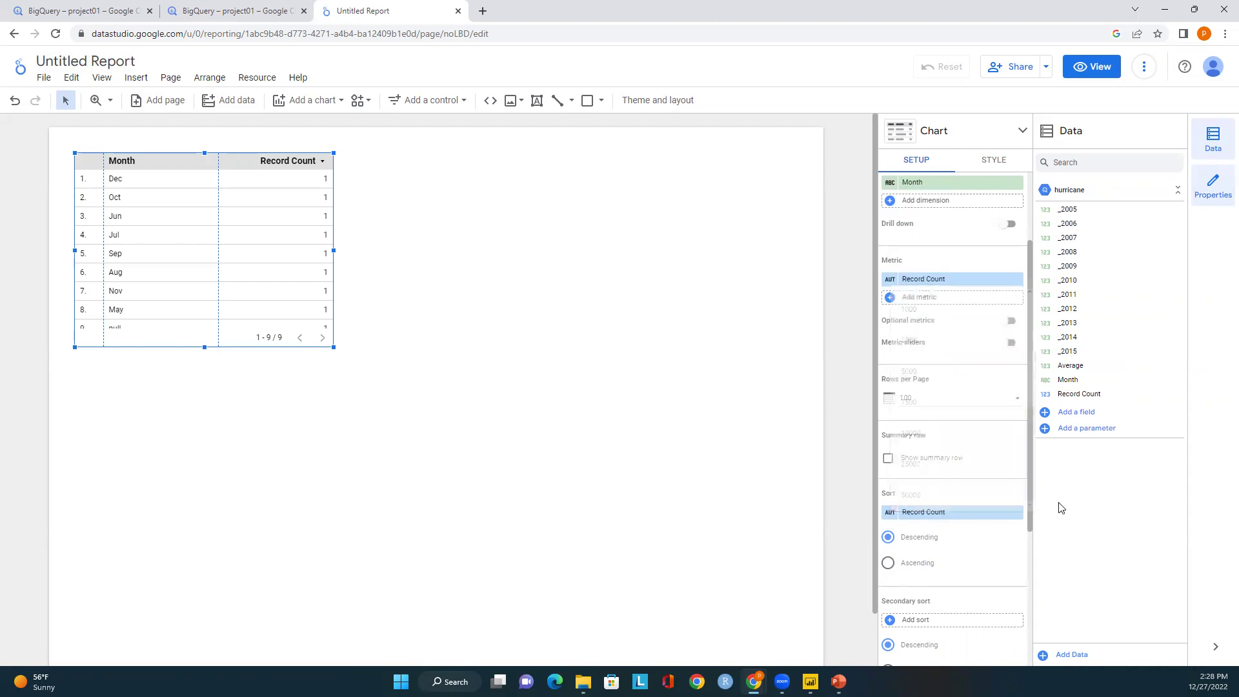
scroll(957, 503, "down", 2)
scroll(957, 504, "down", 1)
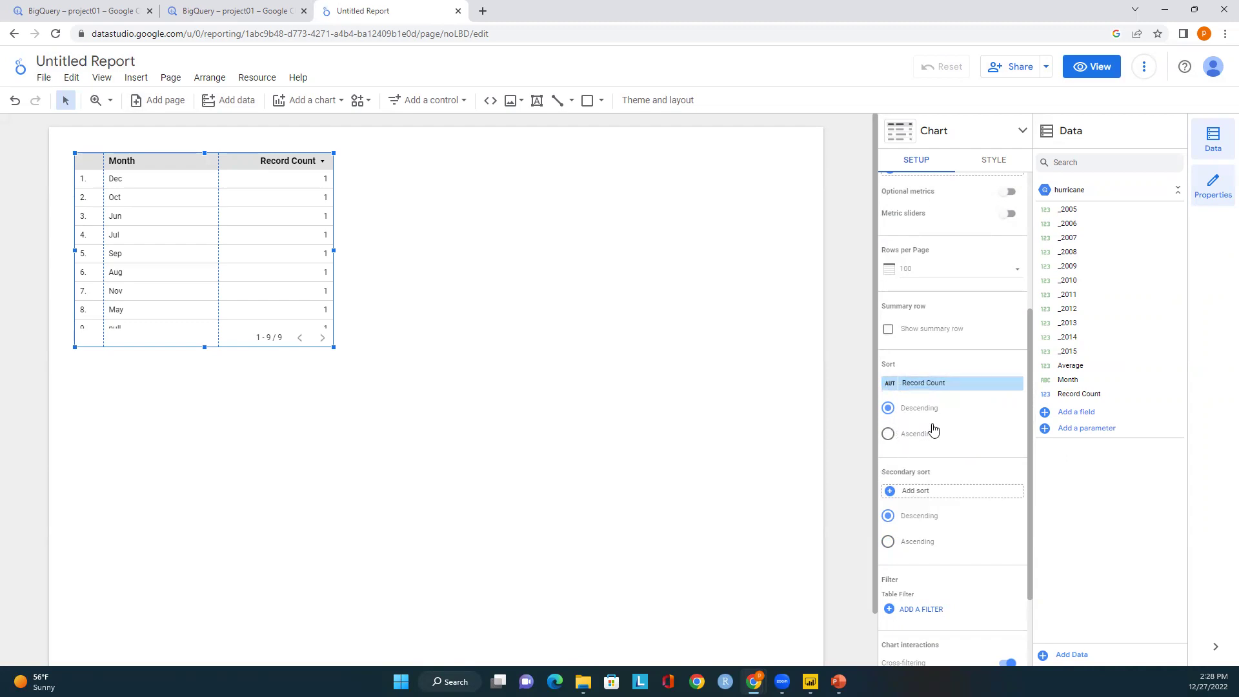
scroll(942, 490, "down", 2)
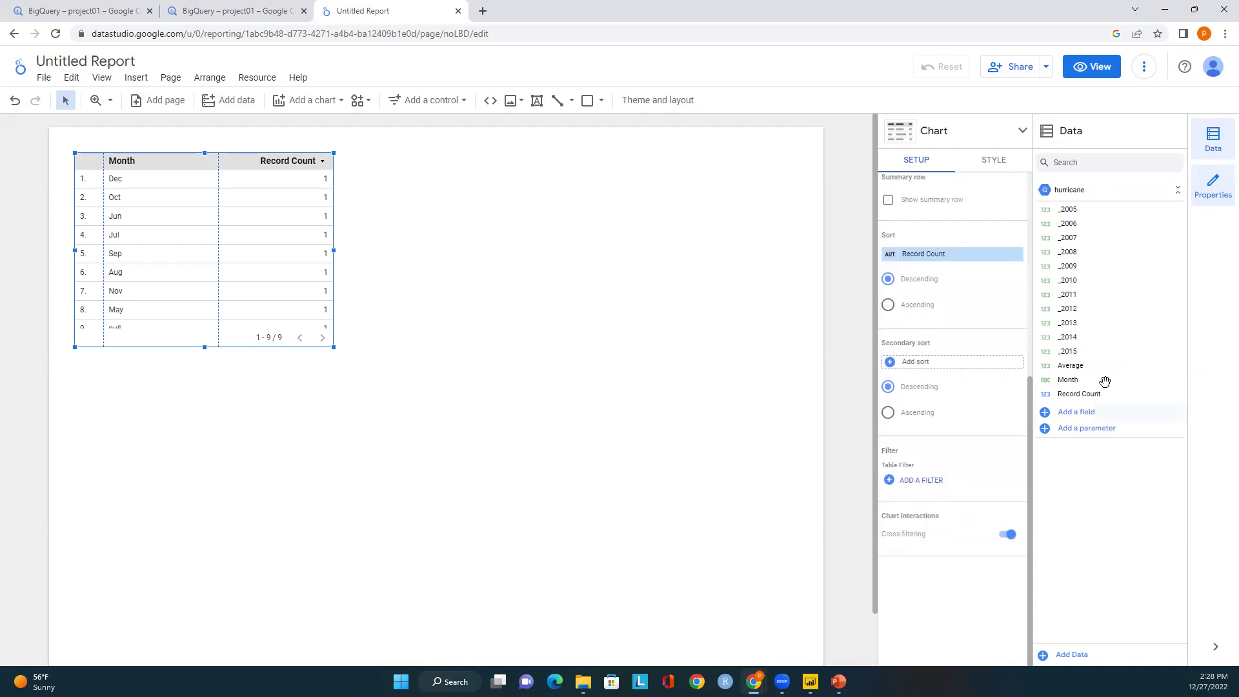
- Hide and restore the chart properties panel and the data fields list
left_click(1212, 192)
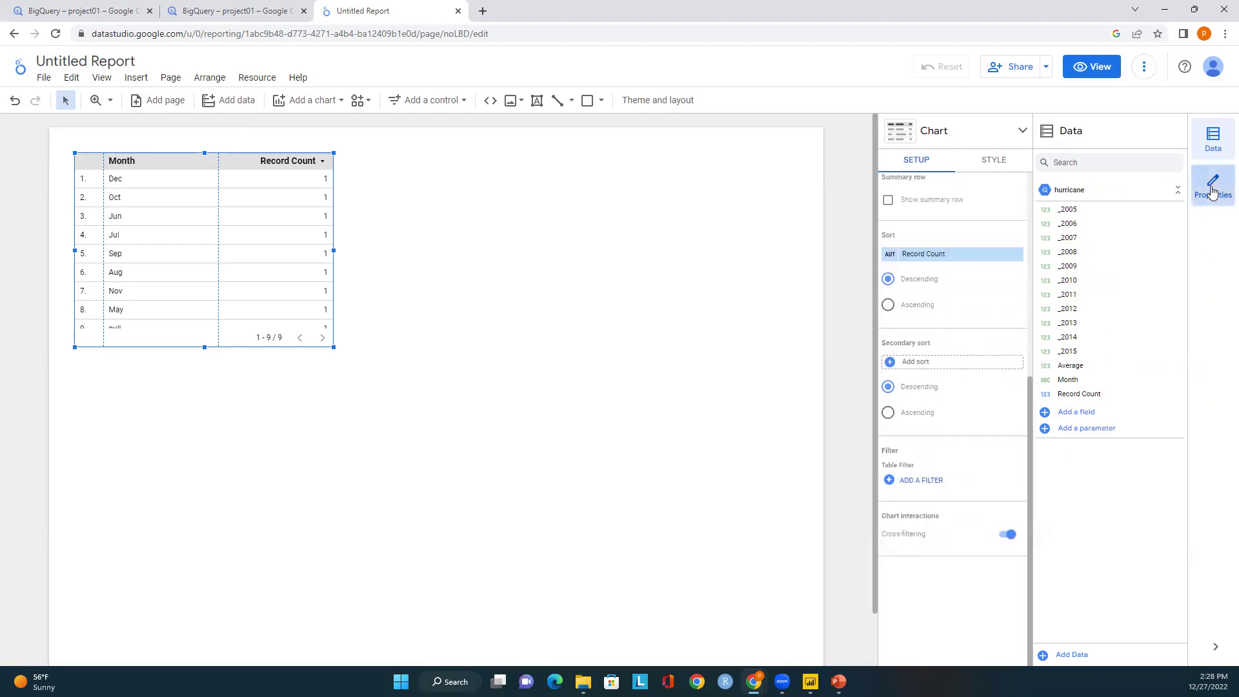
left_click(1212, 192)
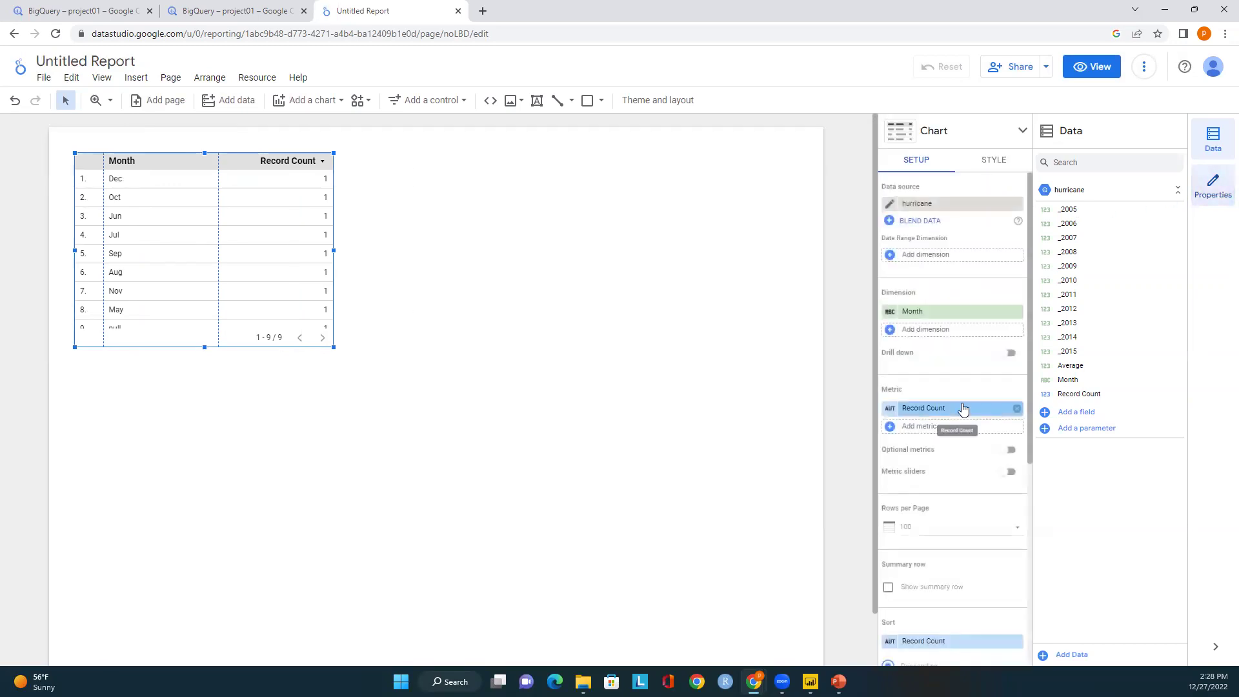
left_click(1212, 139)
left_click(1212, 139)
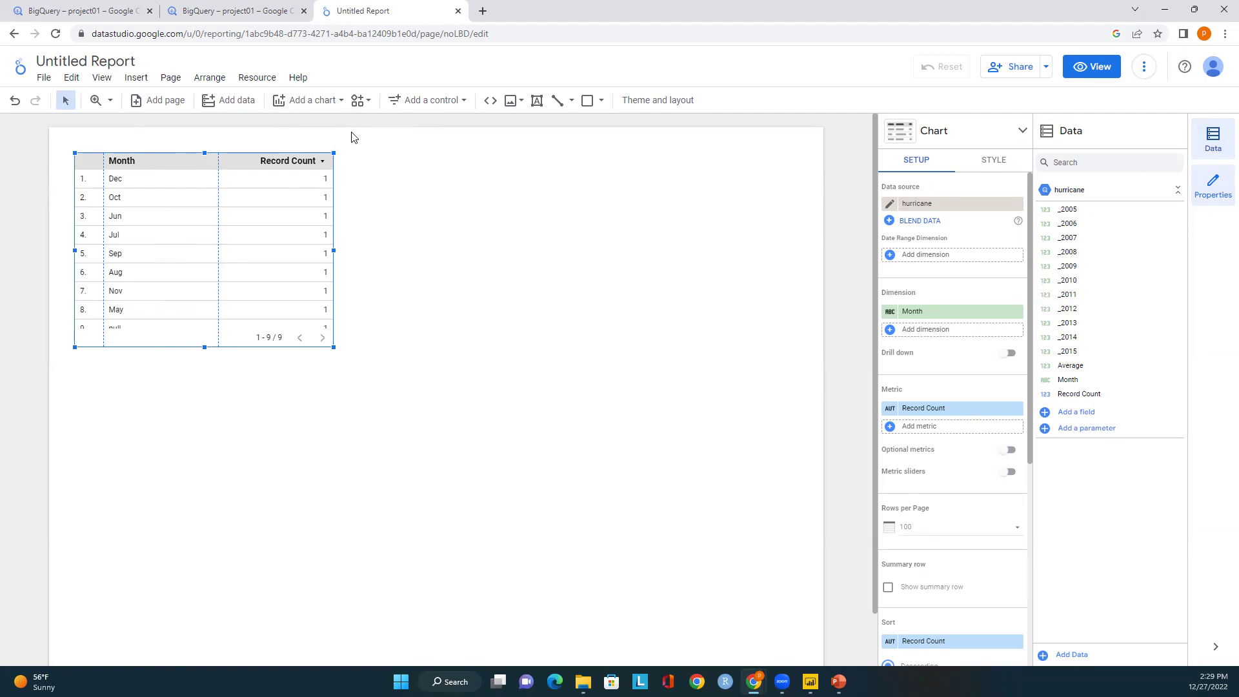
- Place a horizontal bar chart right of the table, then nudge it up and left
left_click(1022, 133)
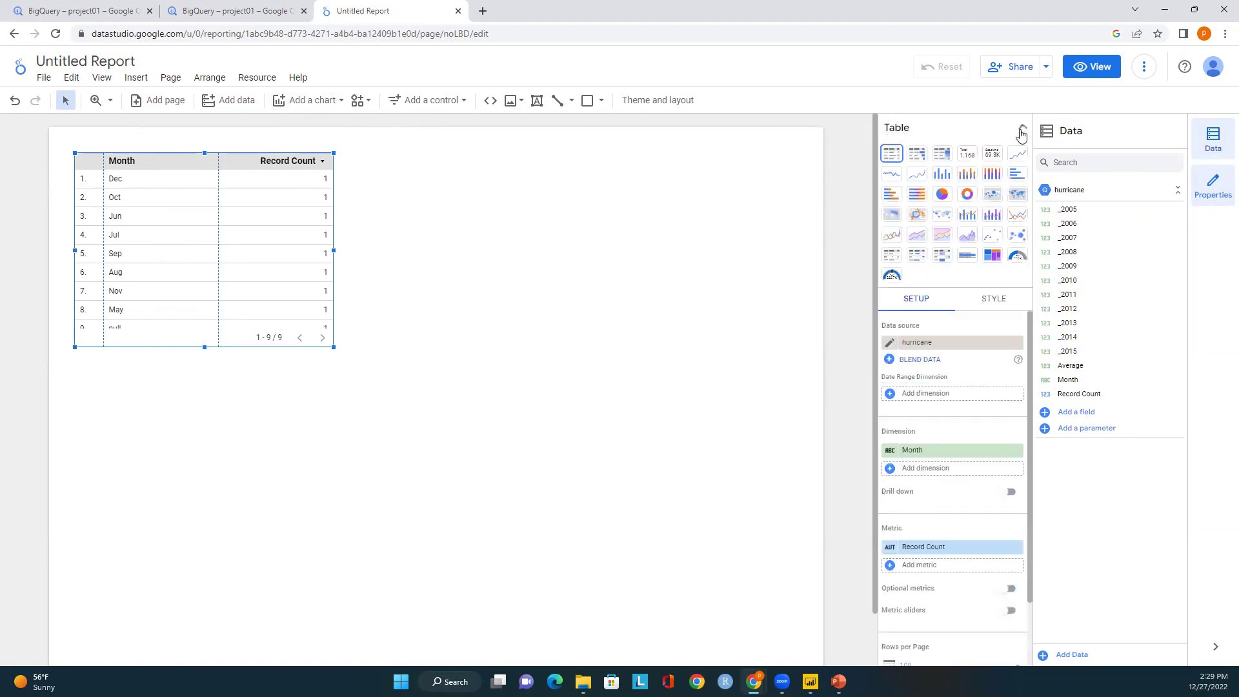
left_click(330, 104)
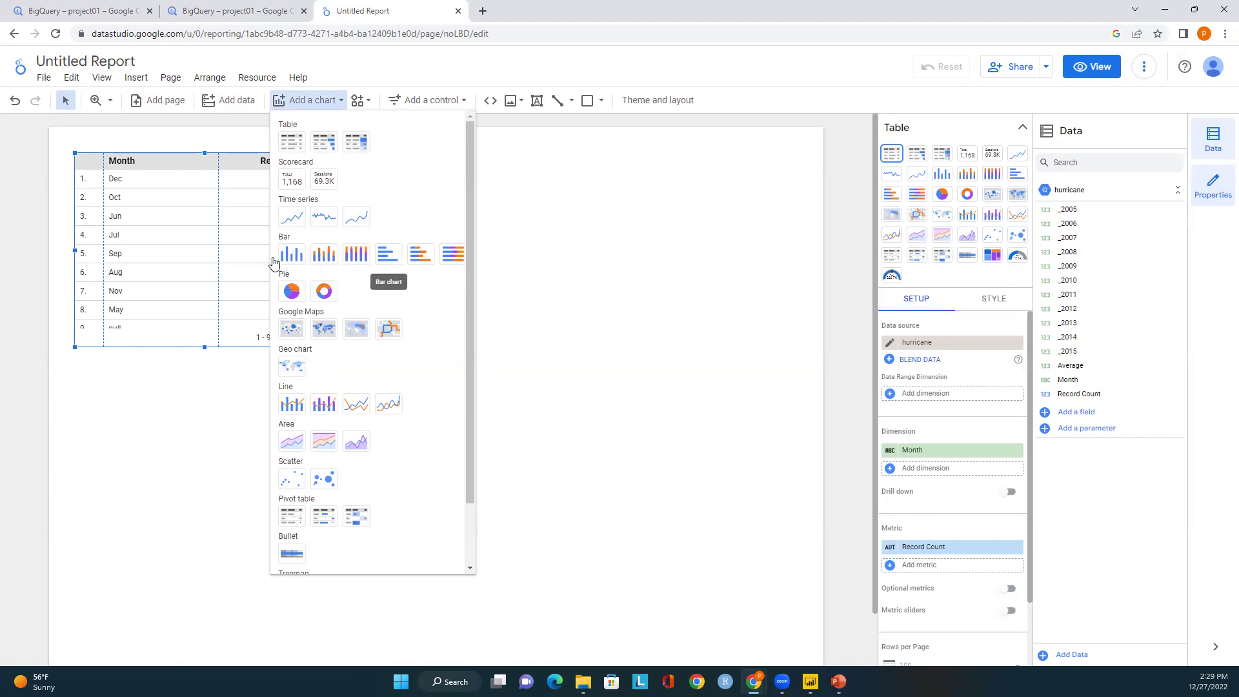
left_click(390, 256)
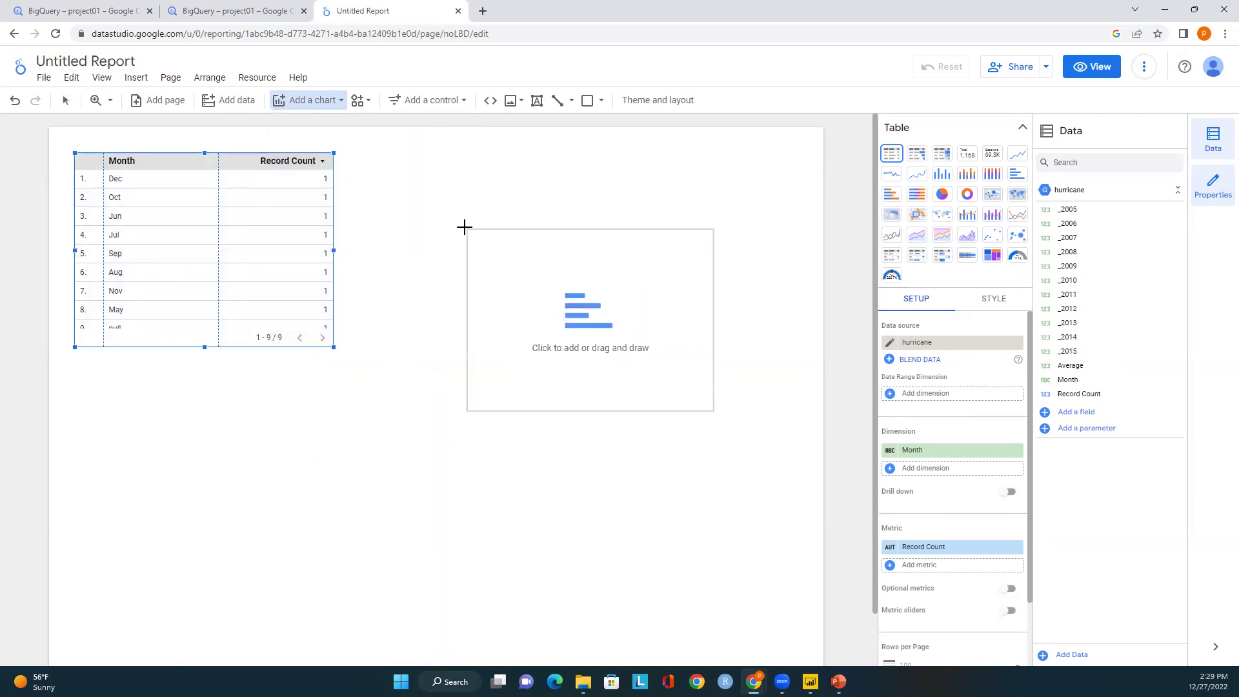
left_click(457, 197)
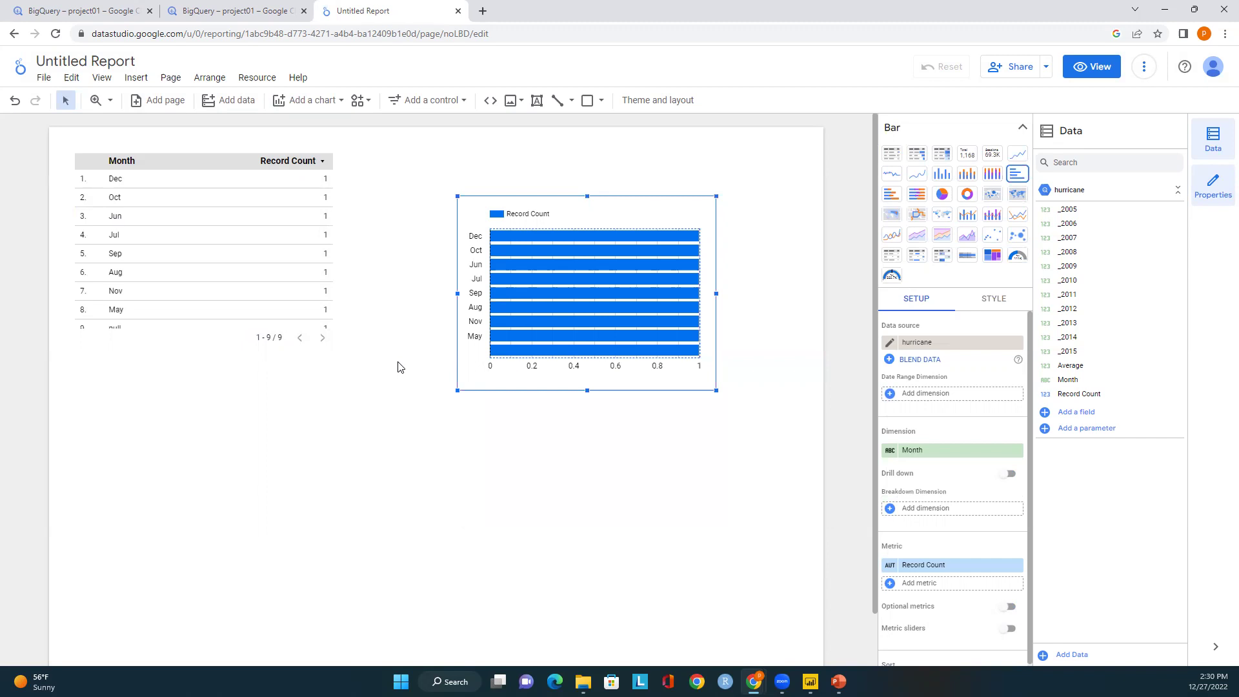
left_click(598, 627)
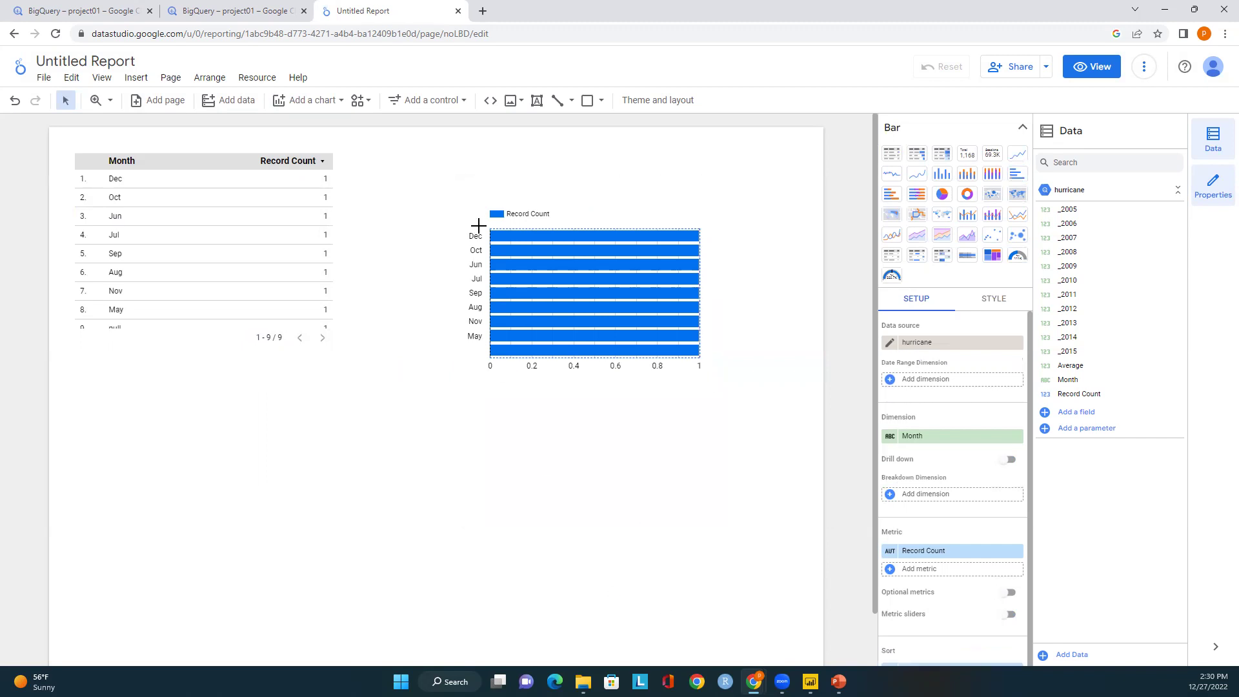
left_click_drag(520, 215, 493, 197)
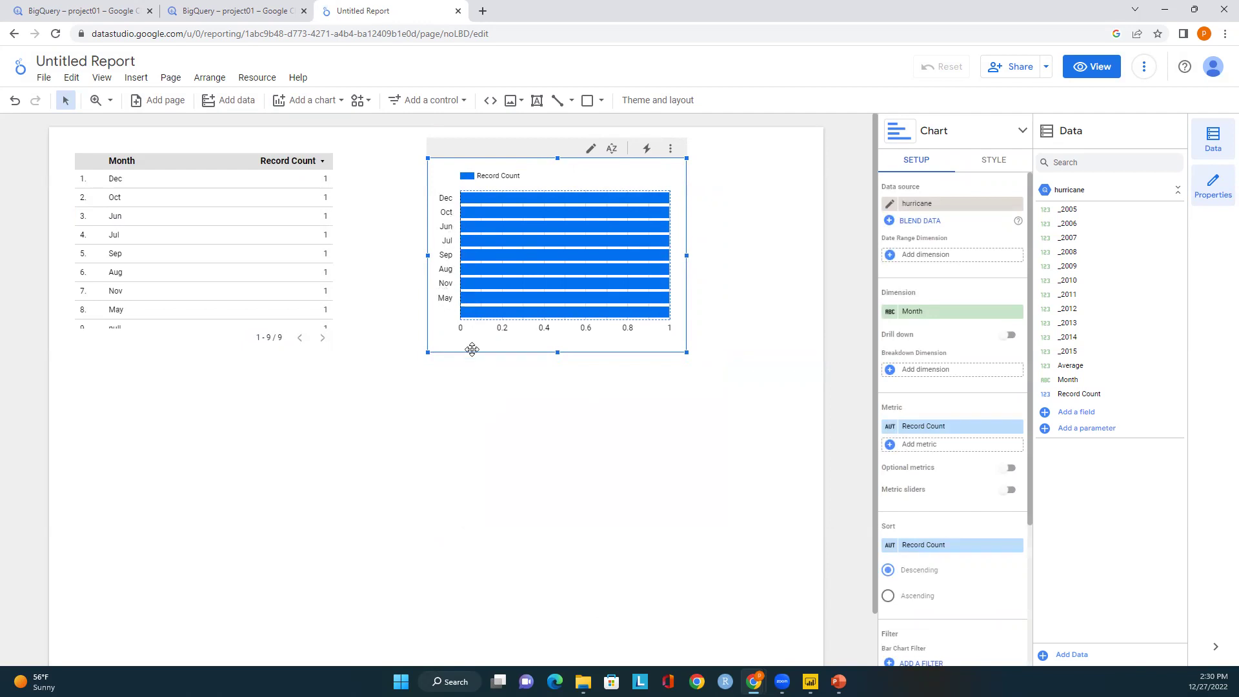
- Place a pie chart of Record Count by Month below the bar chart
left_click(759, 394)
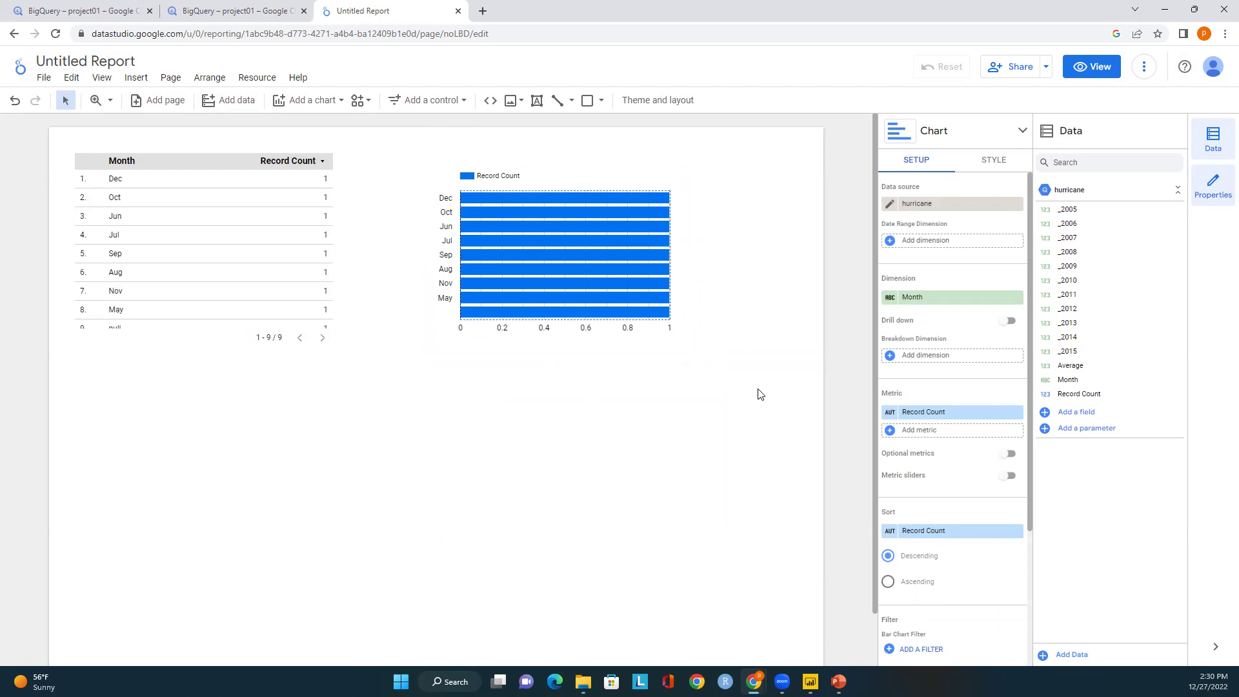
left_click(340, 101)
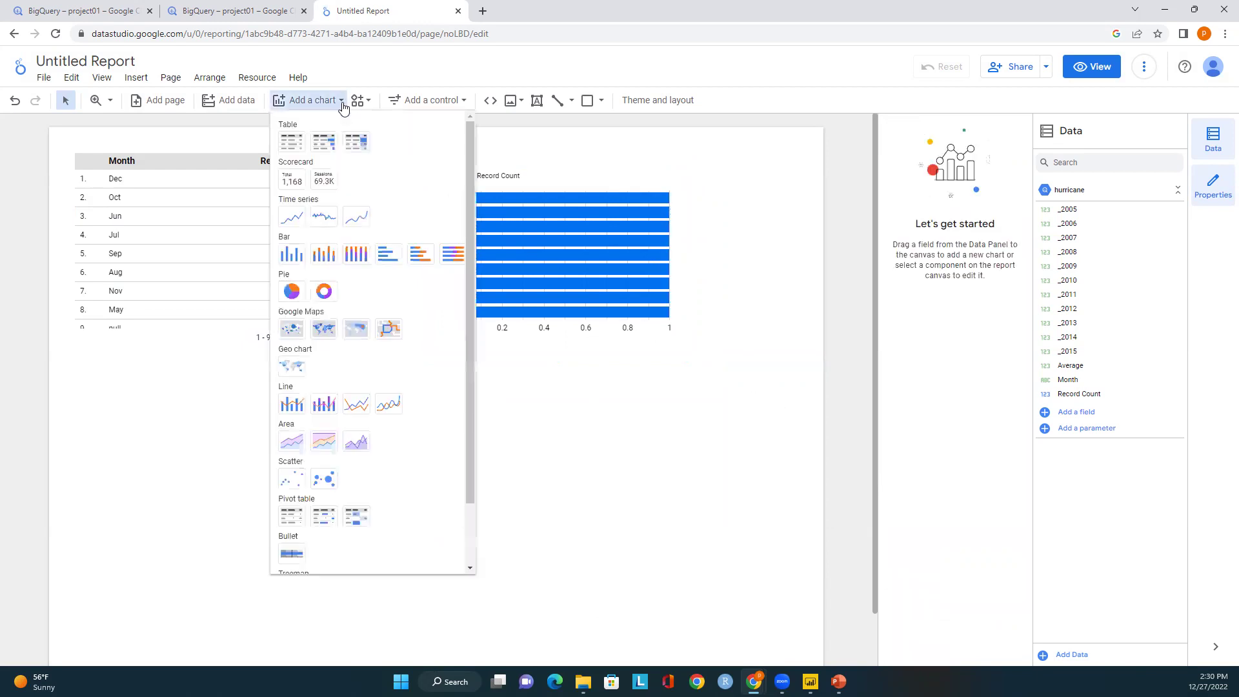
left_click(294, 292)
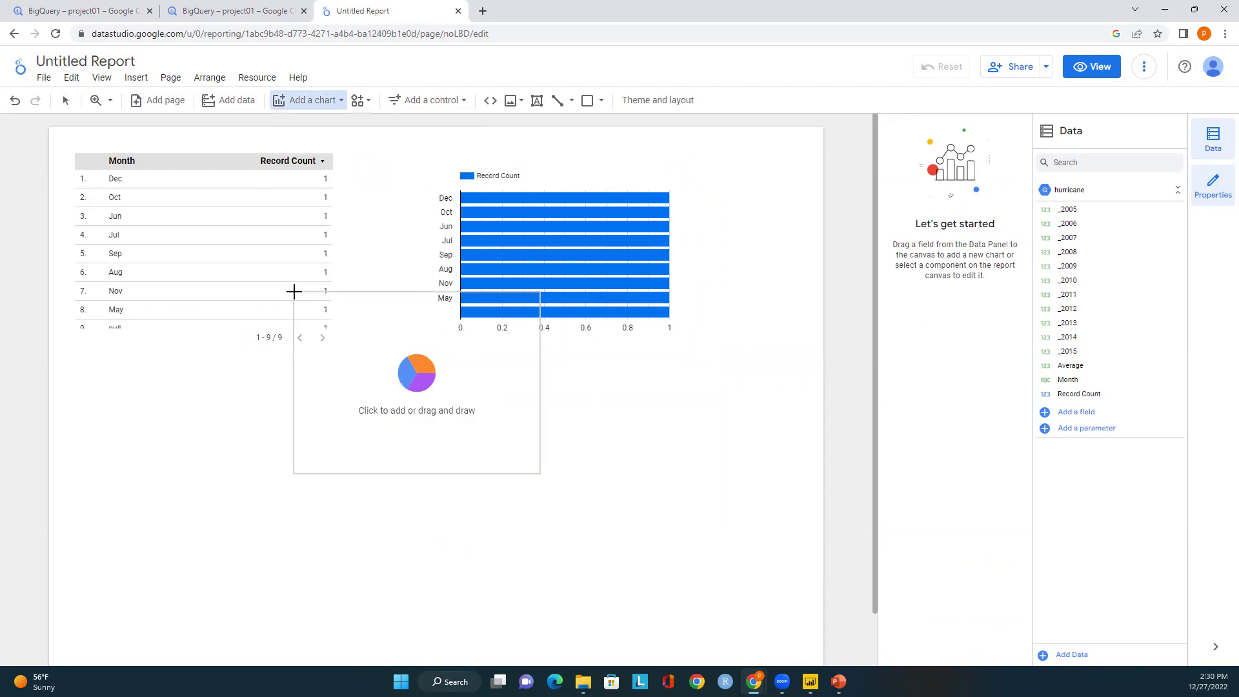
left_click(414, 393)
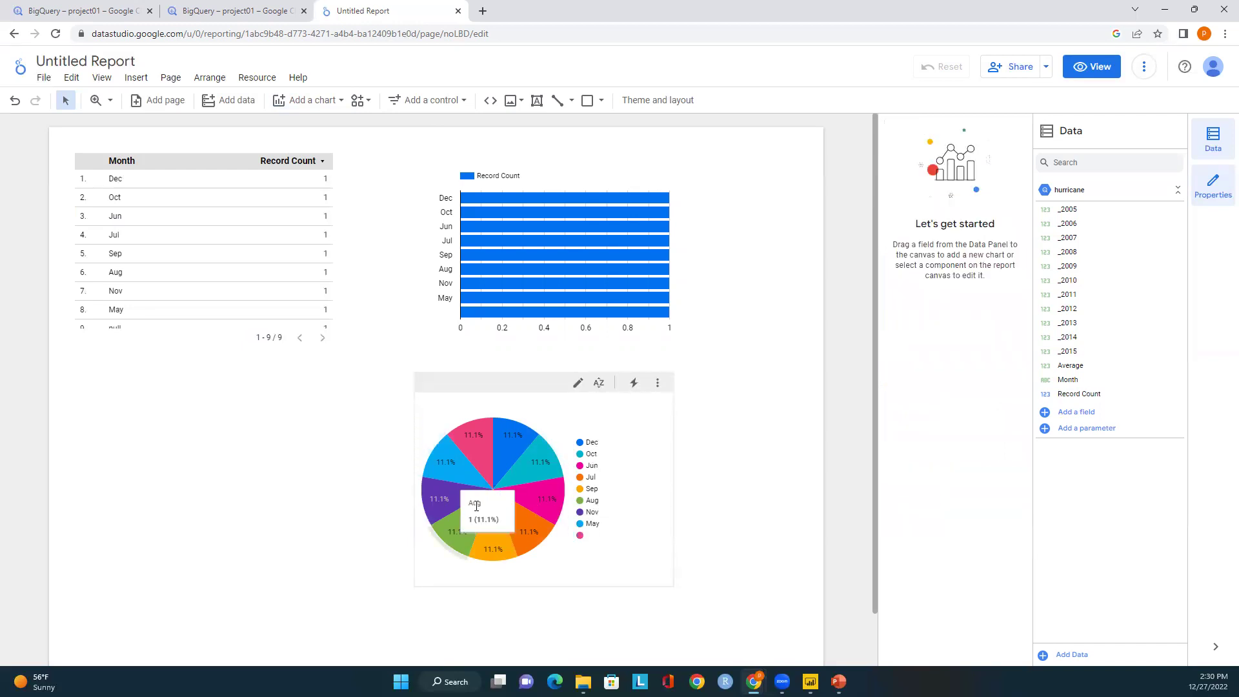
mouse_move(462, 481)
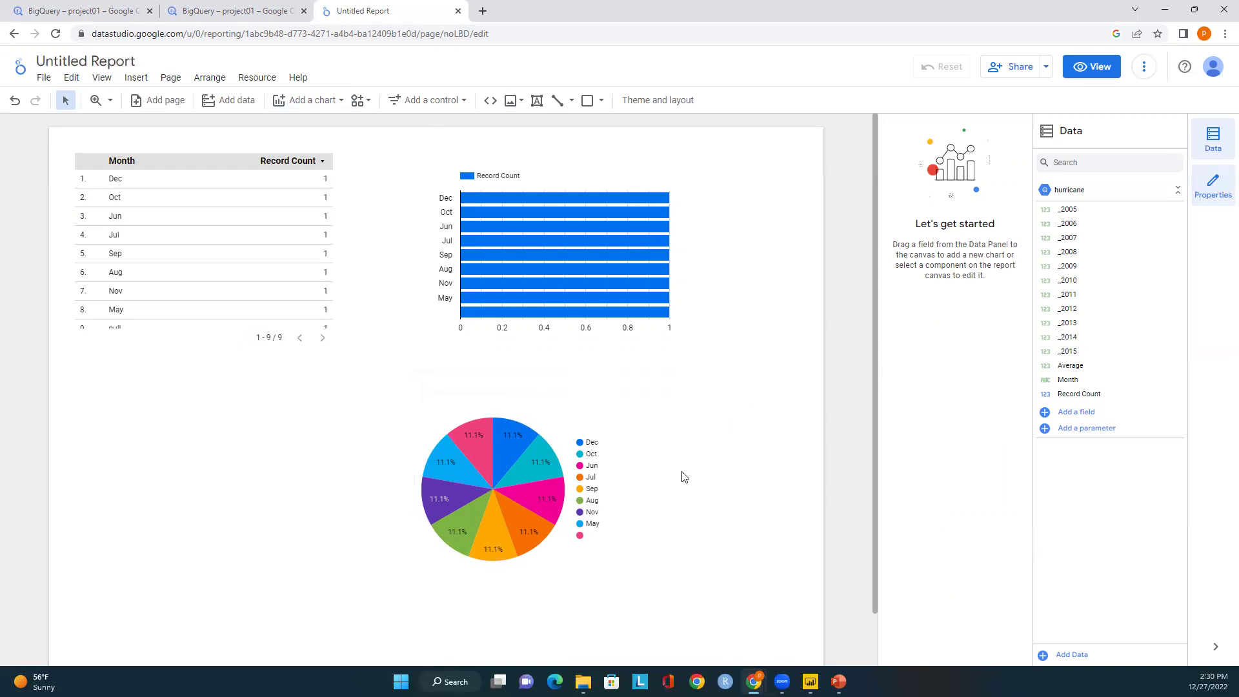
left_click(1046, 68)
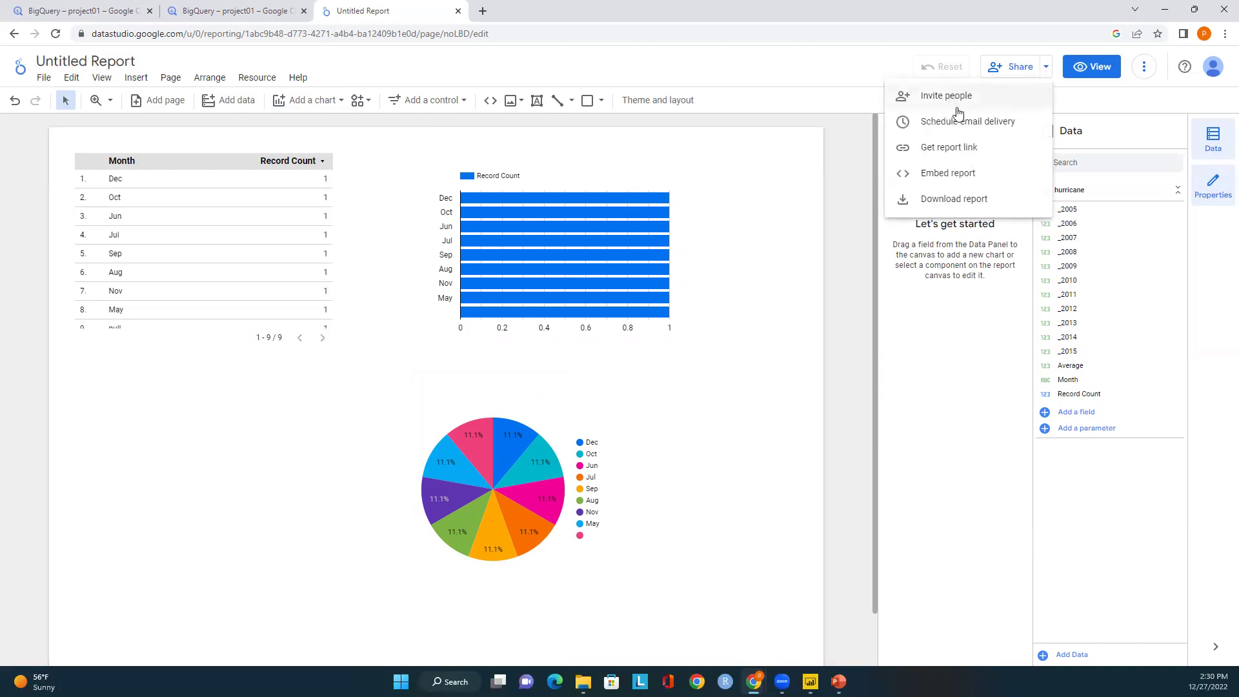
left_click(959, 148)
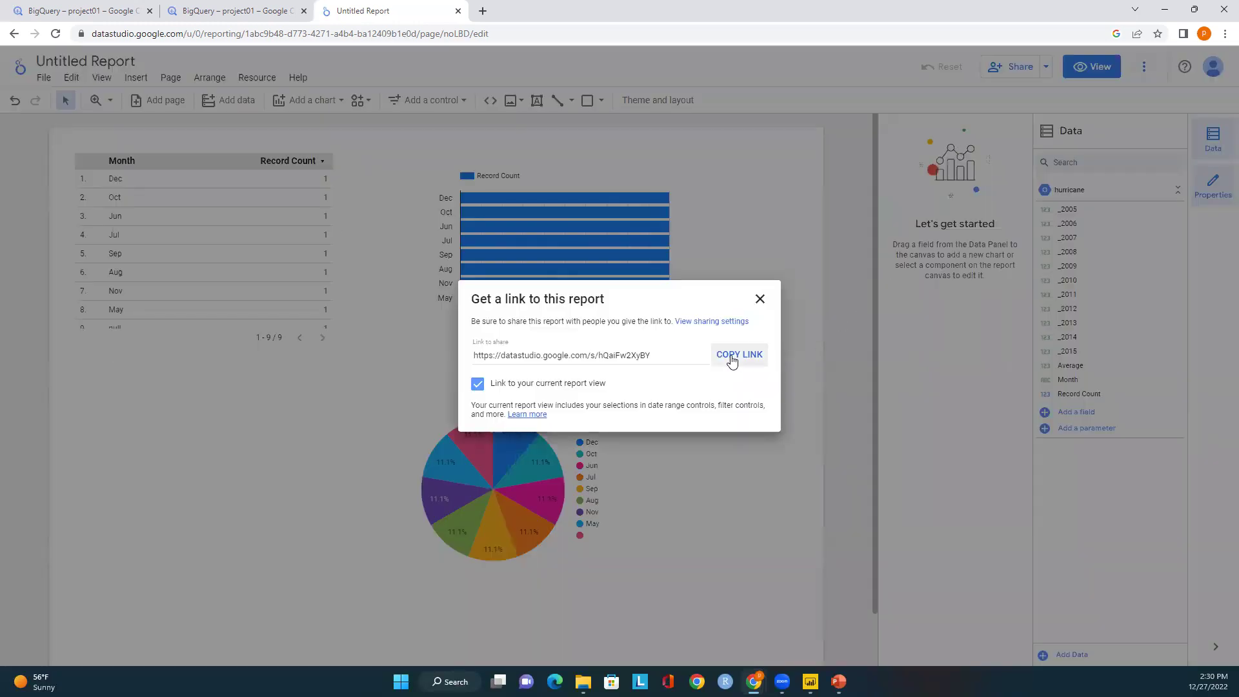
left_click(759, 300)
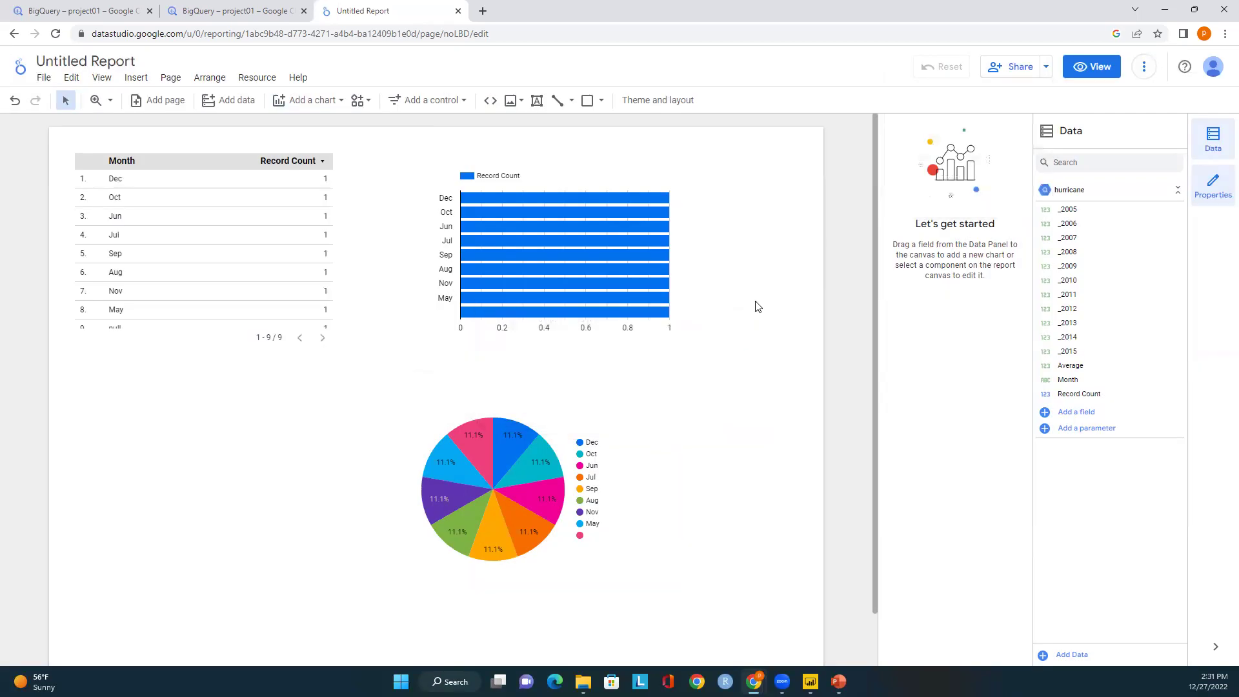
- Download the report as a PDF with password protection left off
left_click(1046, 70)
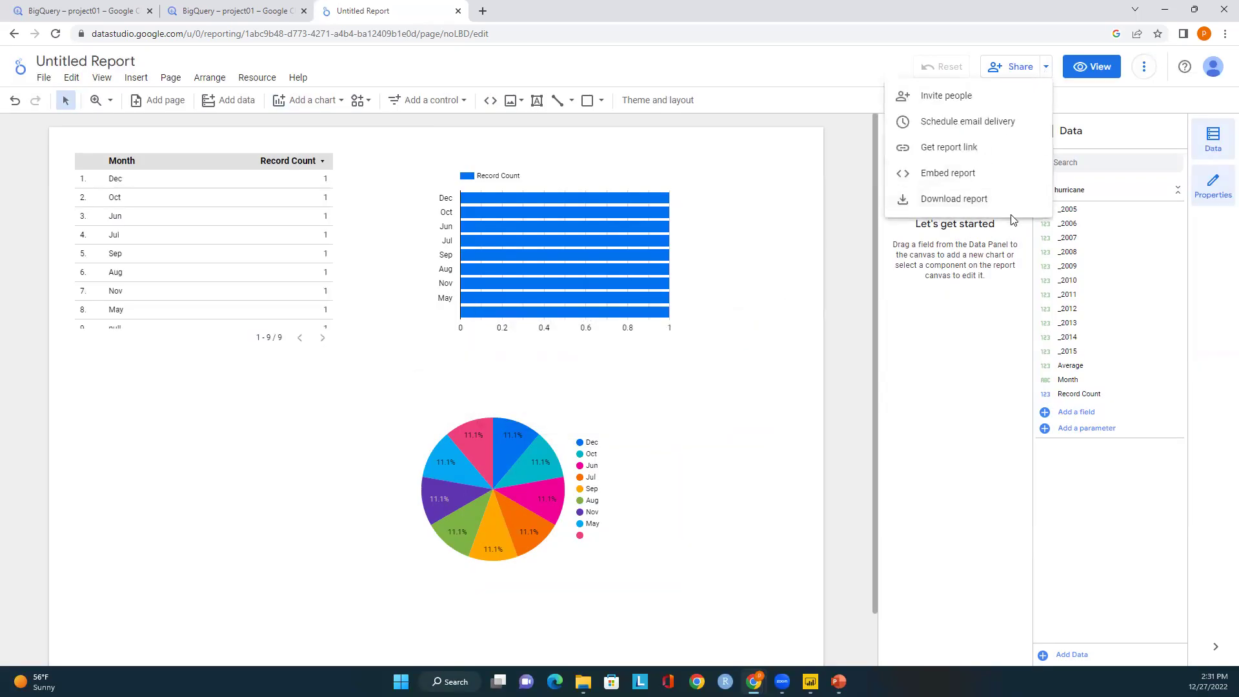
left_click(927, 200)
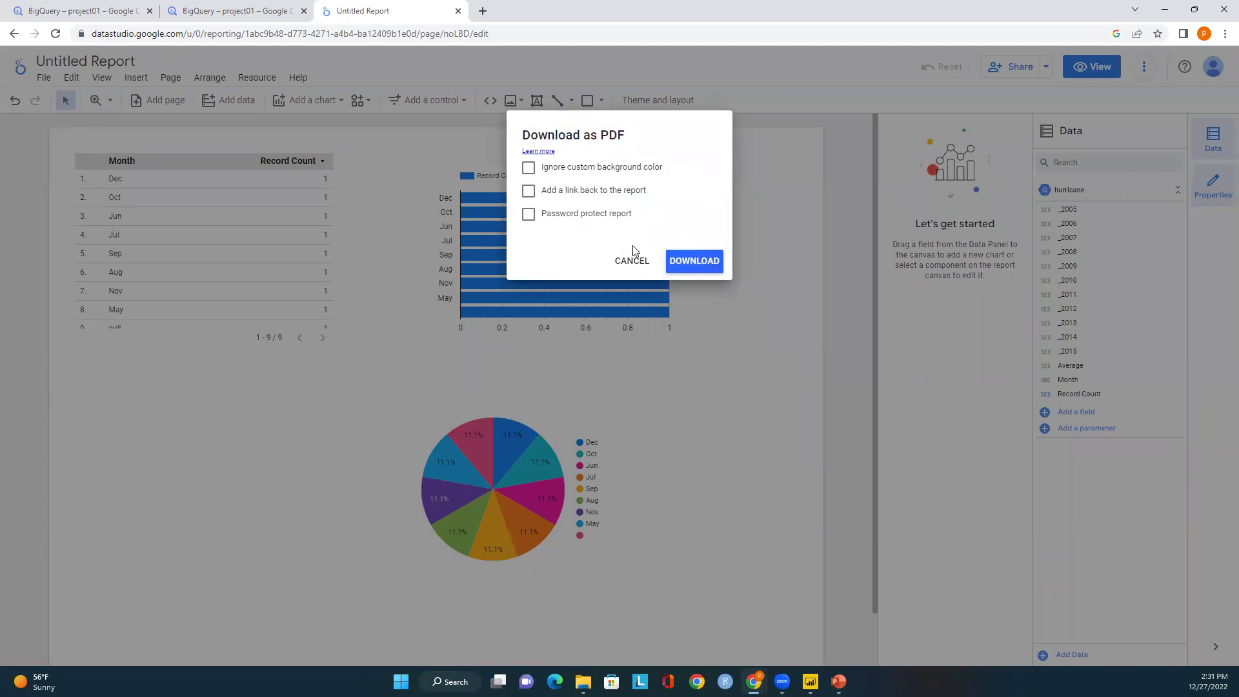
left_click(529, 216)
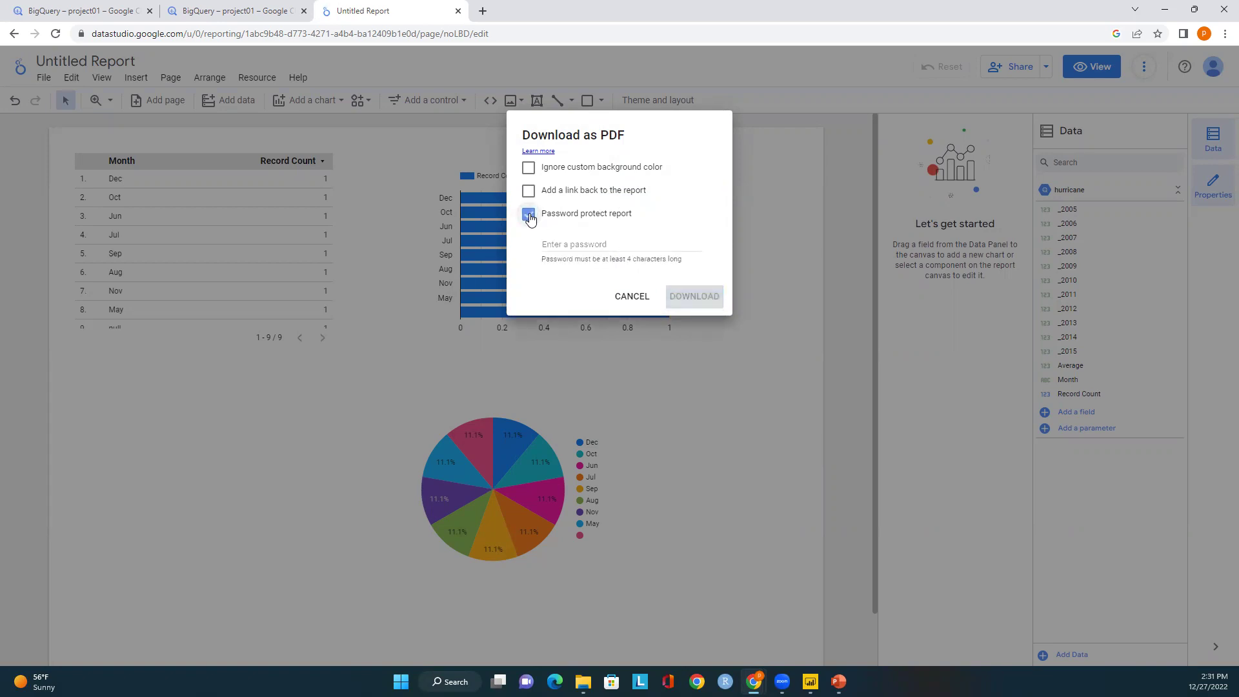
left_click(529, 216)
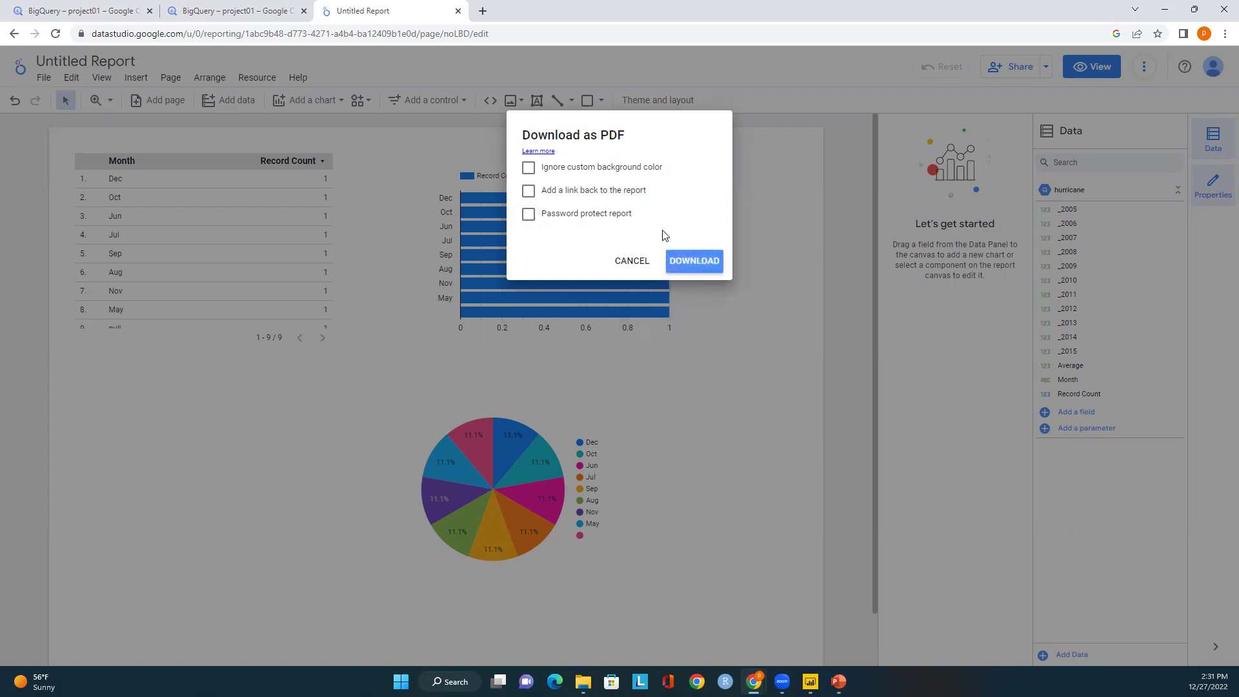
left_click(694, 262)
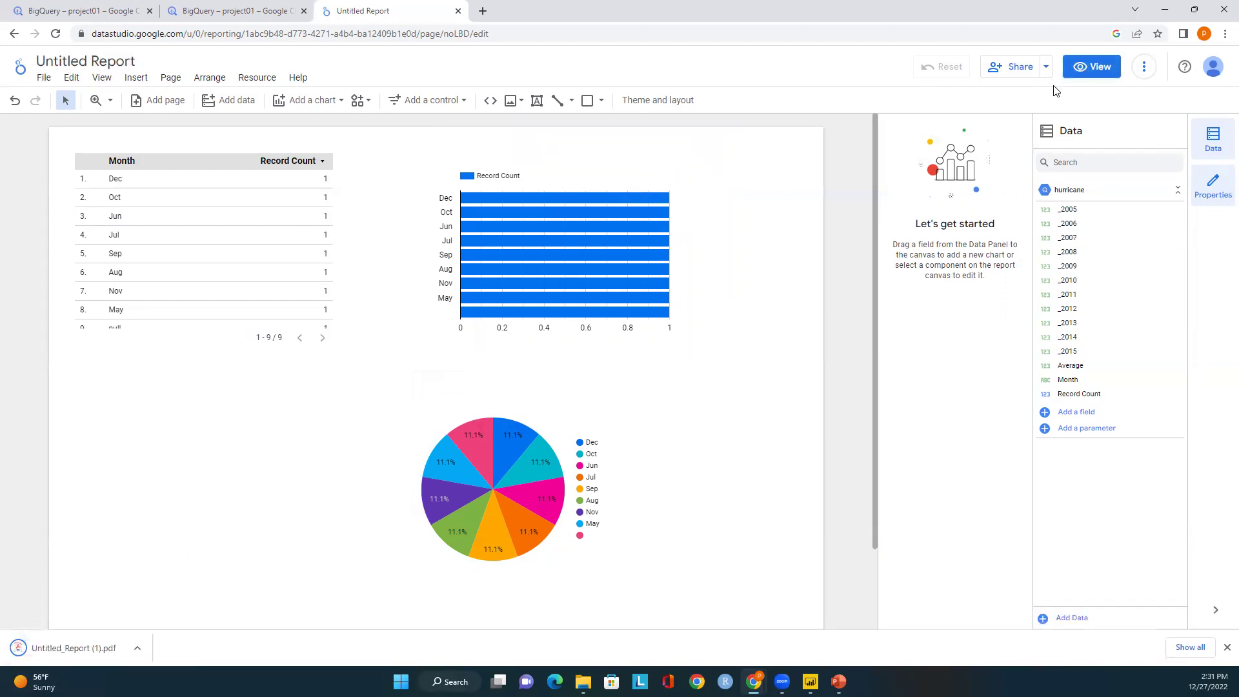
left_click(1093, 75)
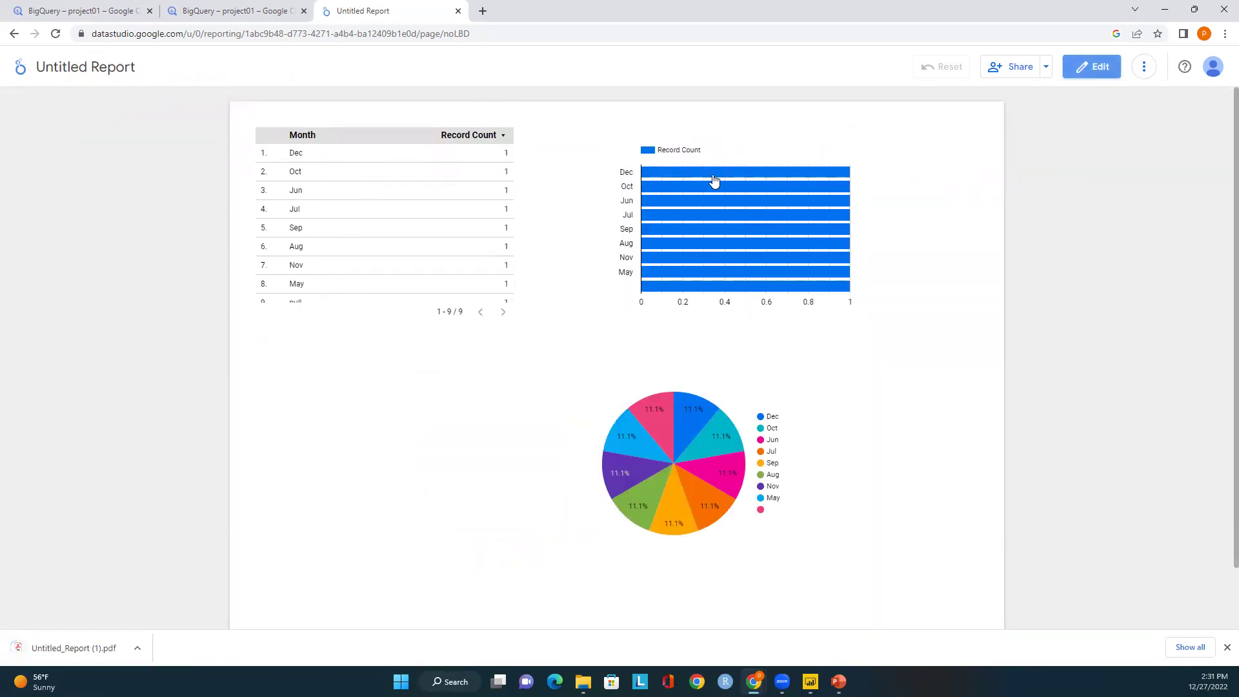
mouse_move(694, 236)
left_click(1093, 69)
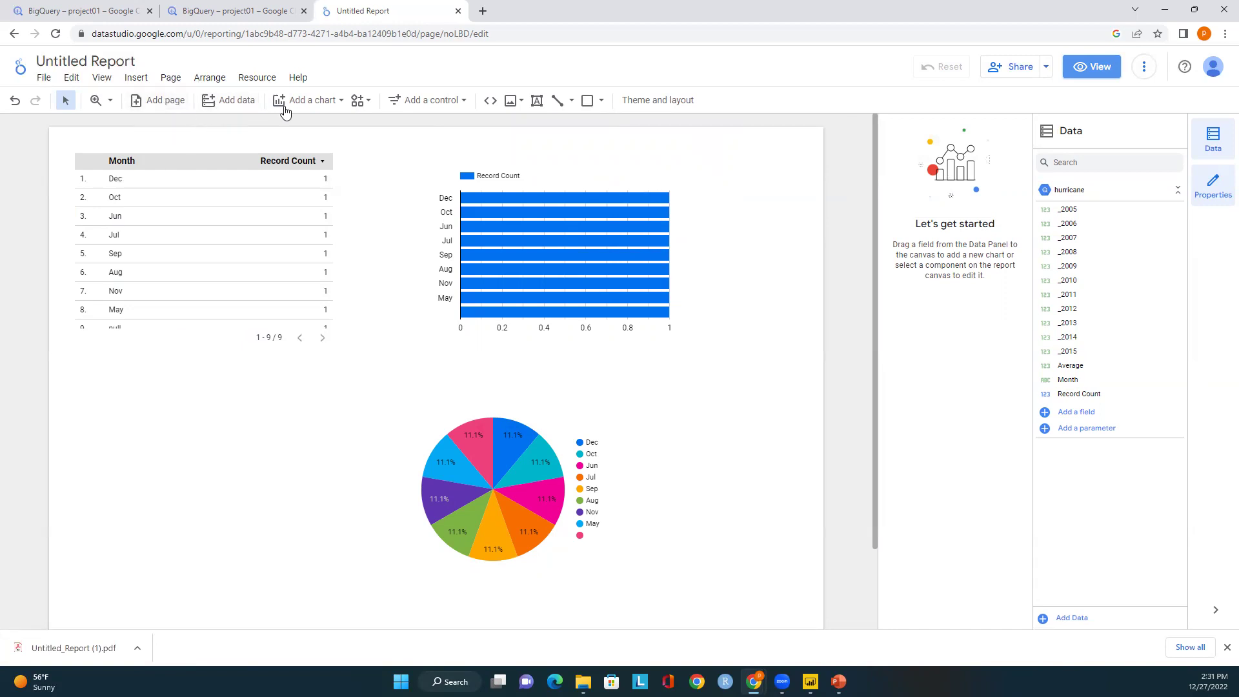
left_click(521, 102)
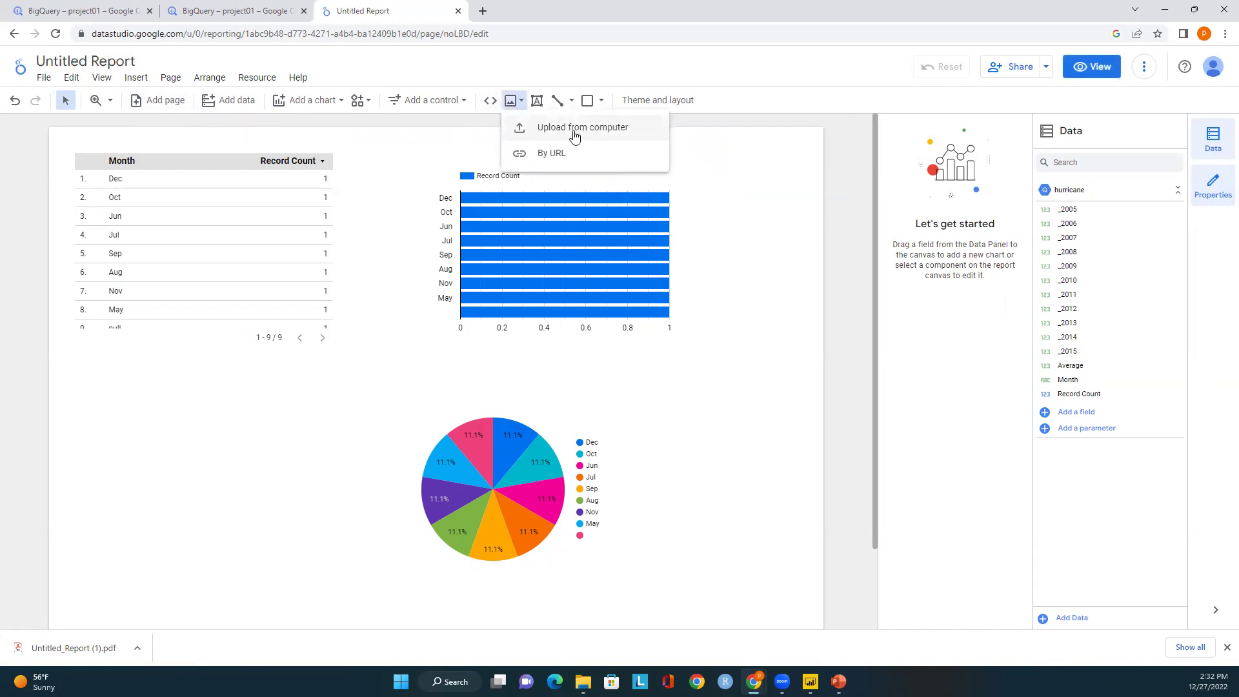
left_click(746, 163)
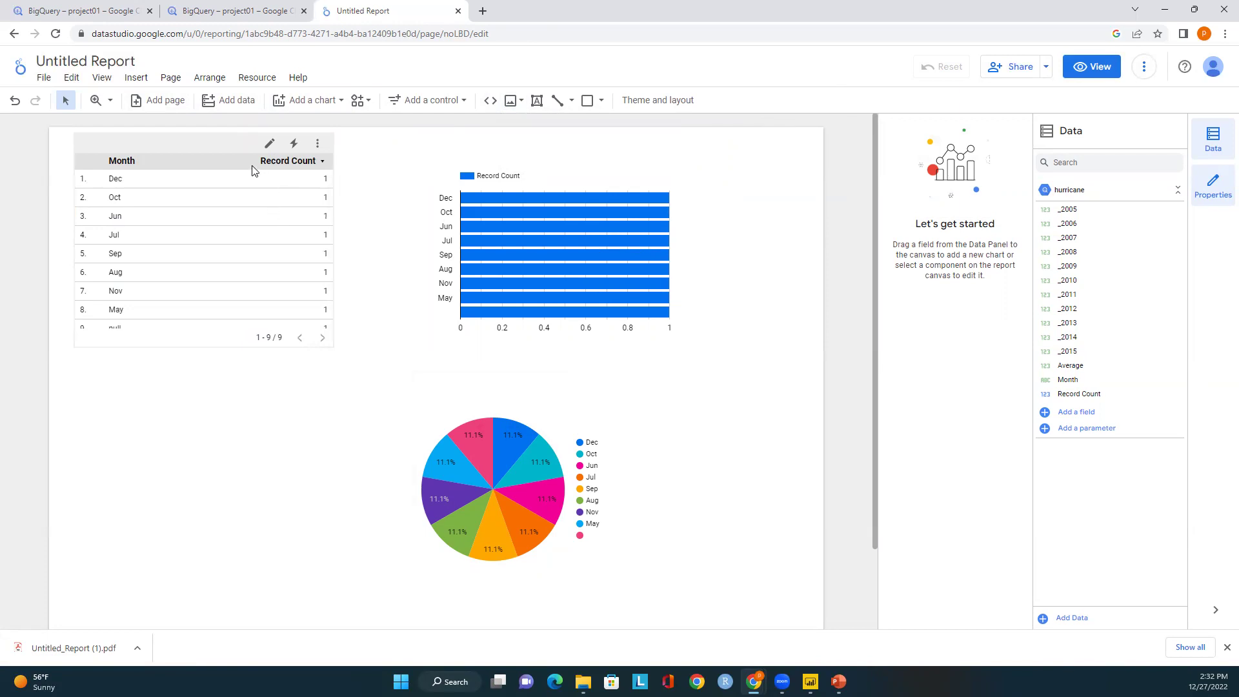
- Scroll through the Add data connectors, close the panel, and open Untitled_Report (1).pdf
left_click(247, 103)
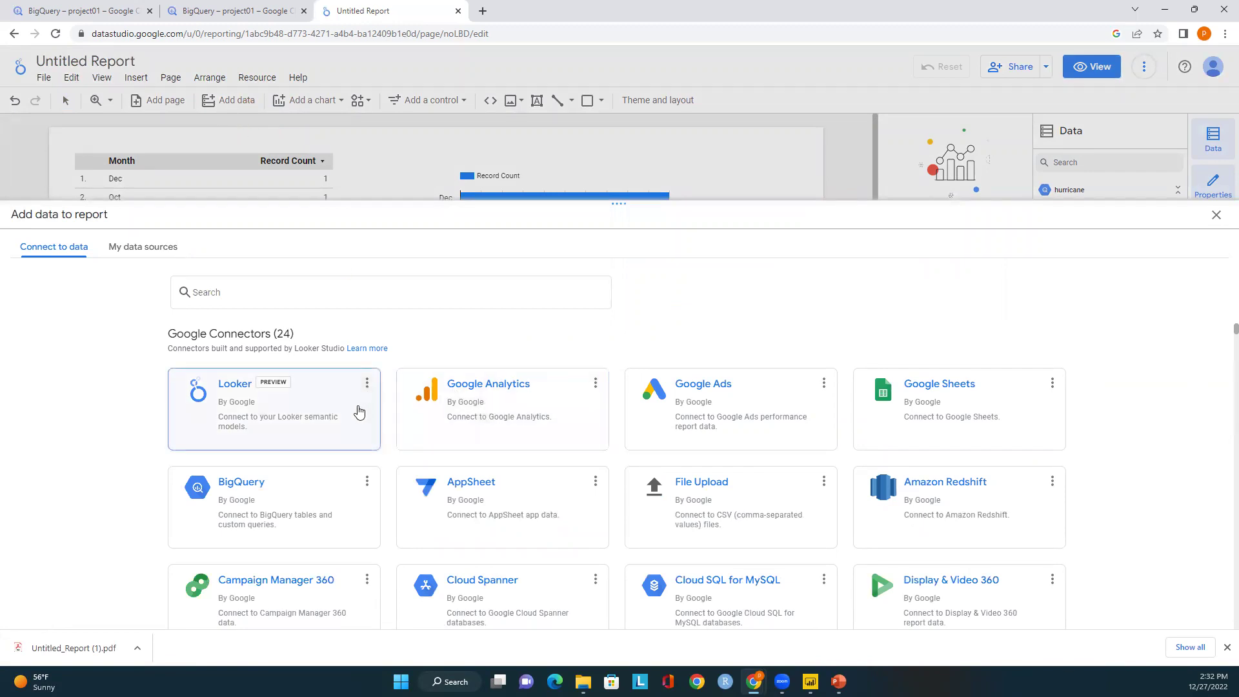
scroll(357, 415, "down", 1)
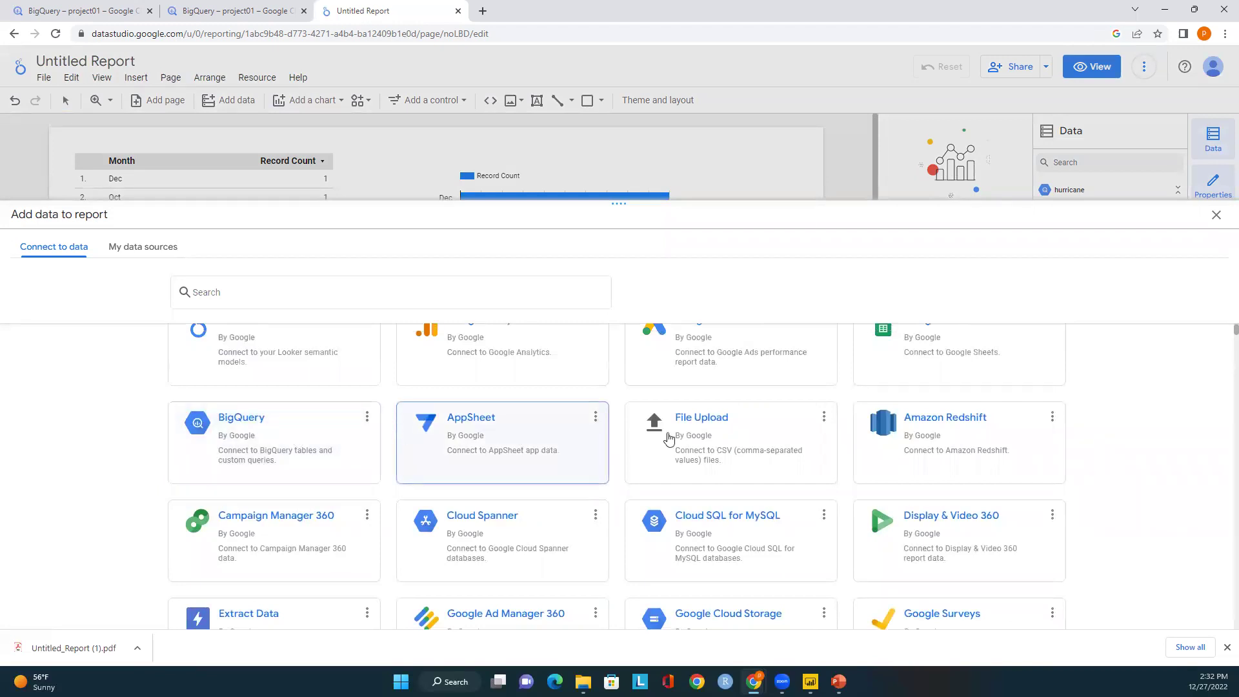
scroll(742, 448, "down", 1)
scroll(784, 460, "down", 3)
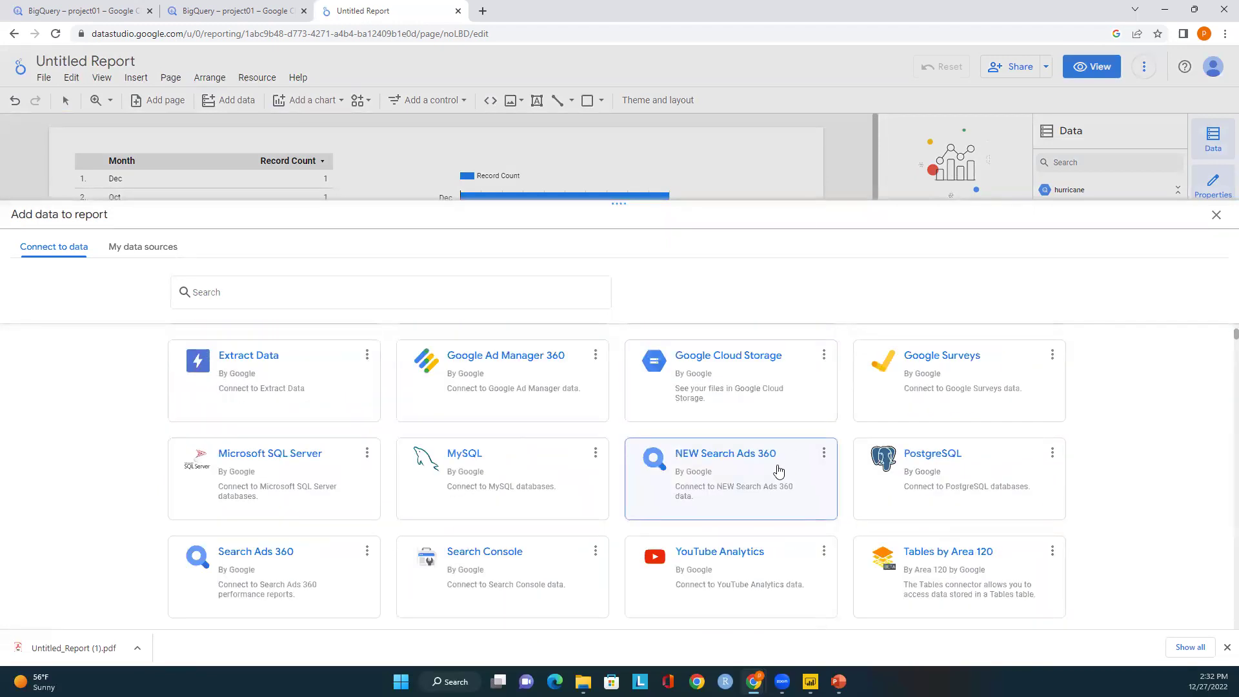
scroll(778, 470, "up", 4)
scroll(780, 470, "up", 2)
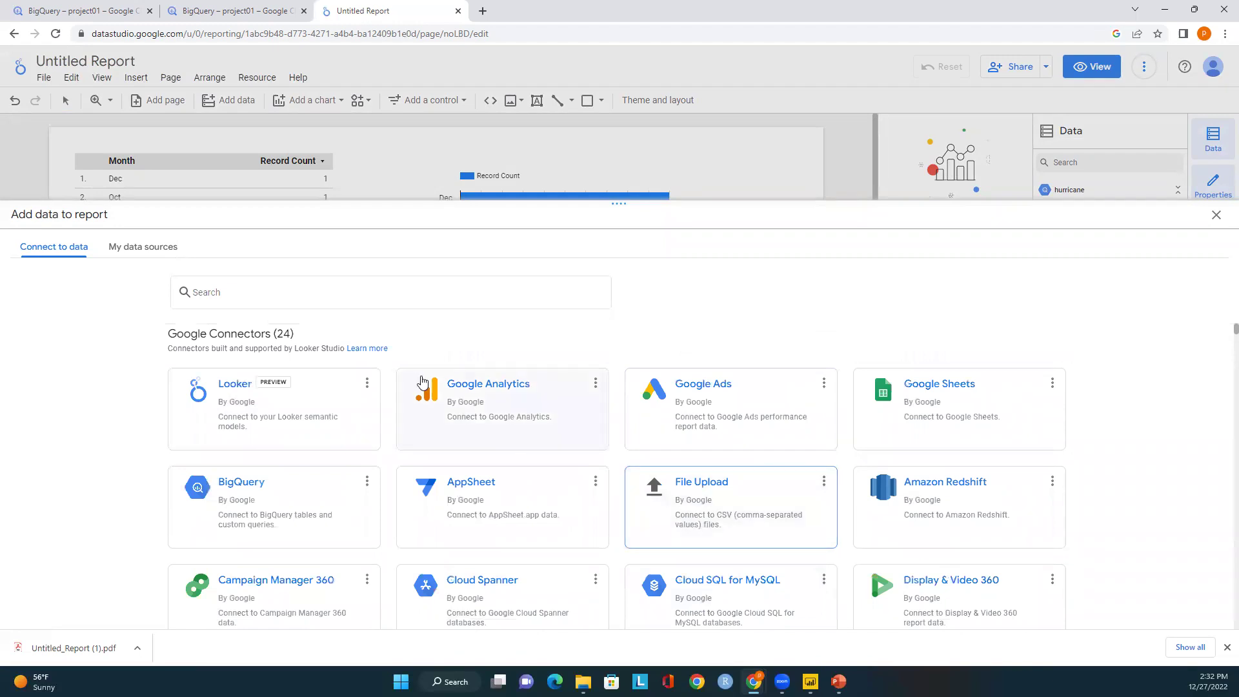
scroll(656, 388, "down", 10)
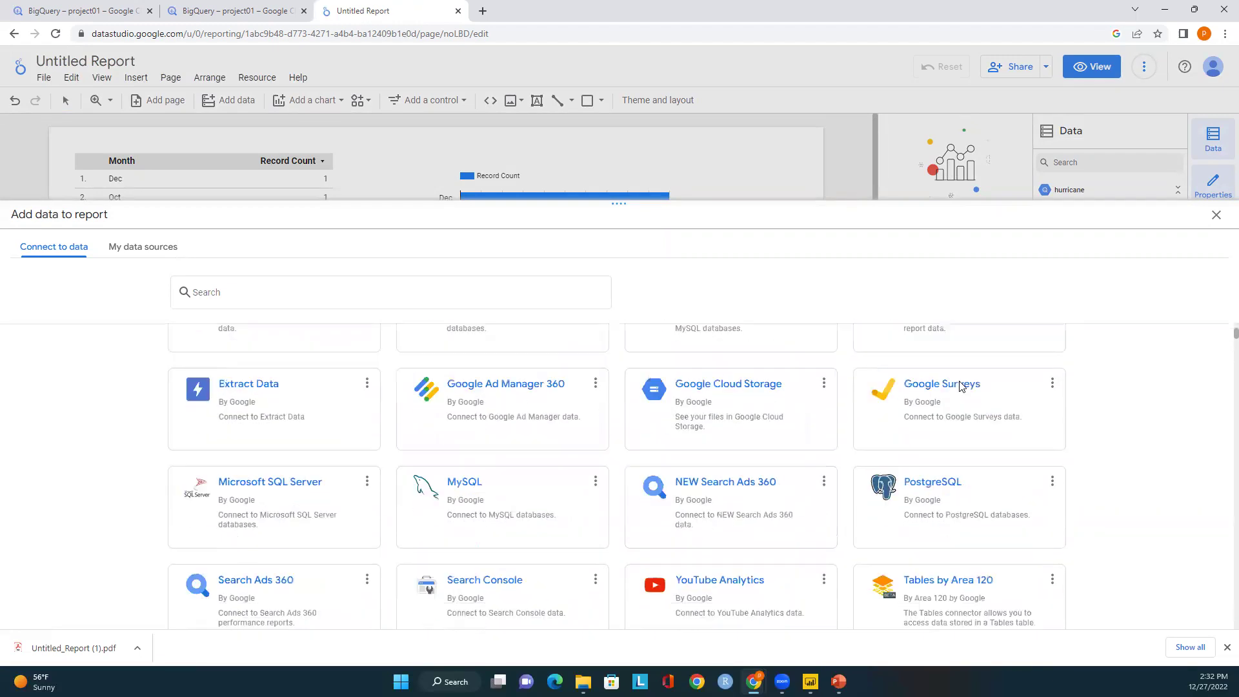
scroll(313, 507, "up", 3)
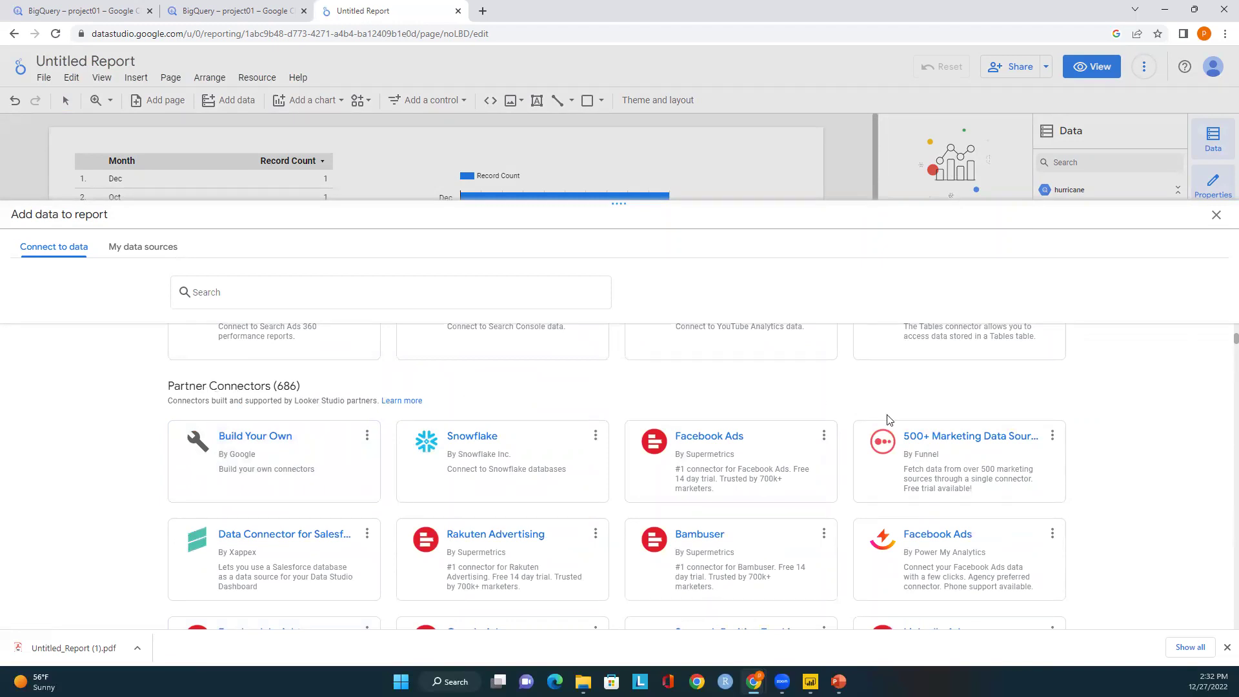
scroll(1103, 437, "down", 1)
scroll(1097, 438, "down", 7)
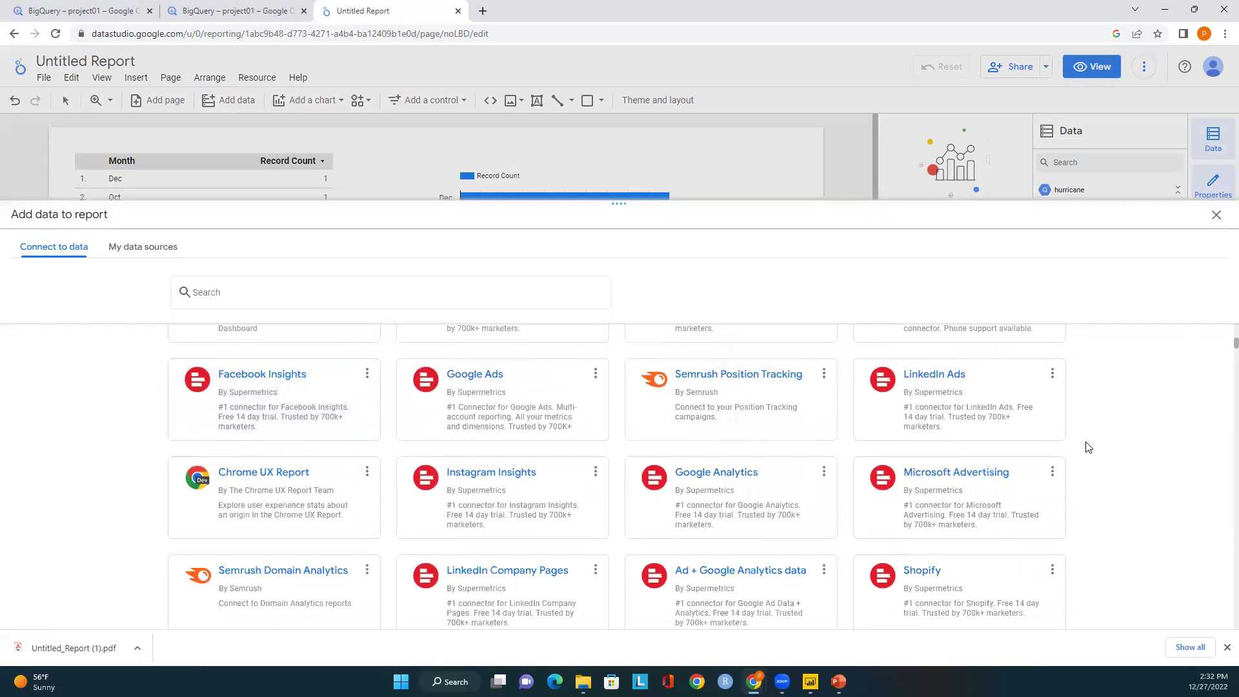
scroll(1089, 442, "down", 2)
scroll(1089, 444, "up", 7)
scroll(1088, 444, "up", 4)
scroll(1088, 446, "down", 7)
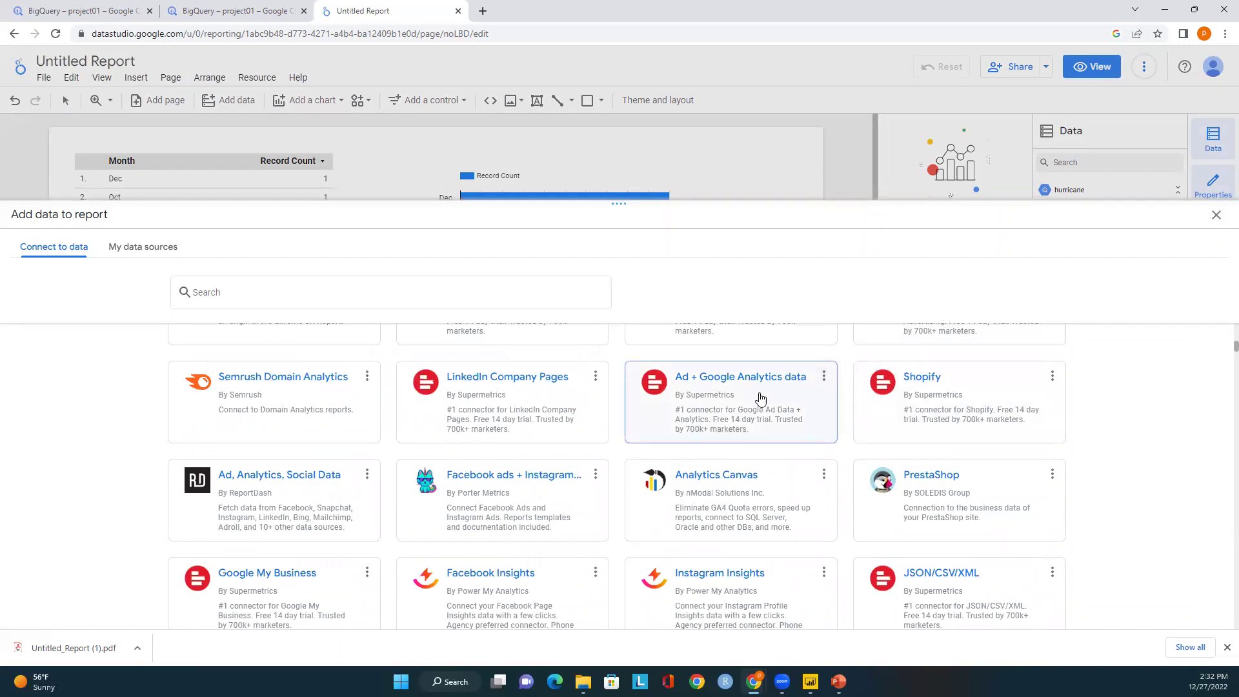
left_click(1214, 216)
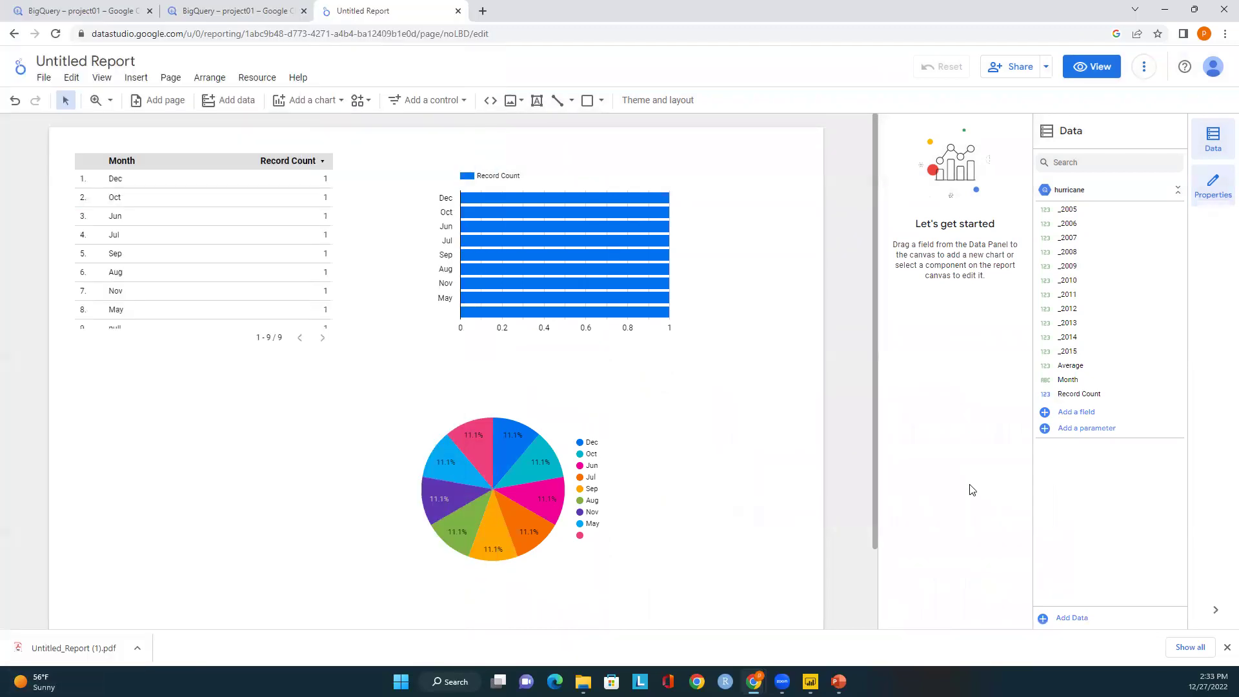
left_click(78, 646)
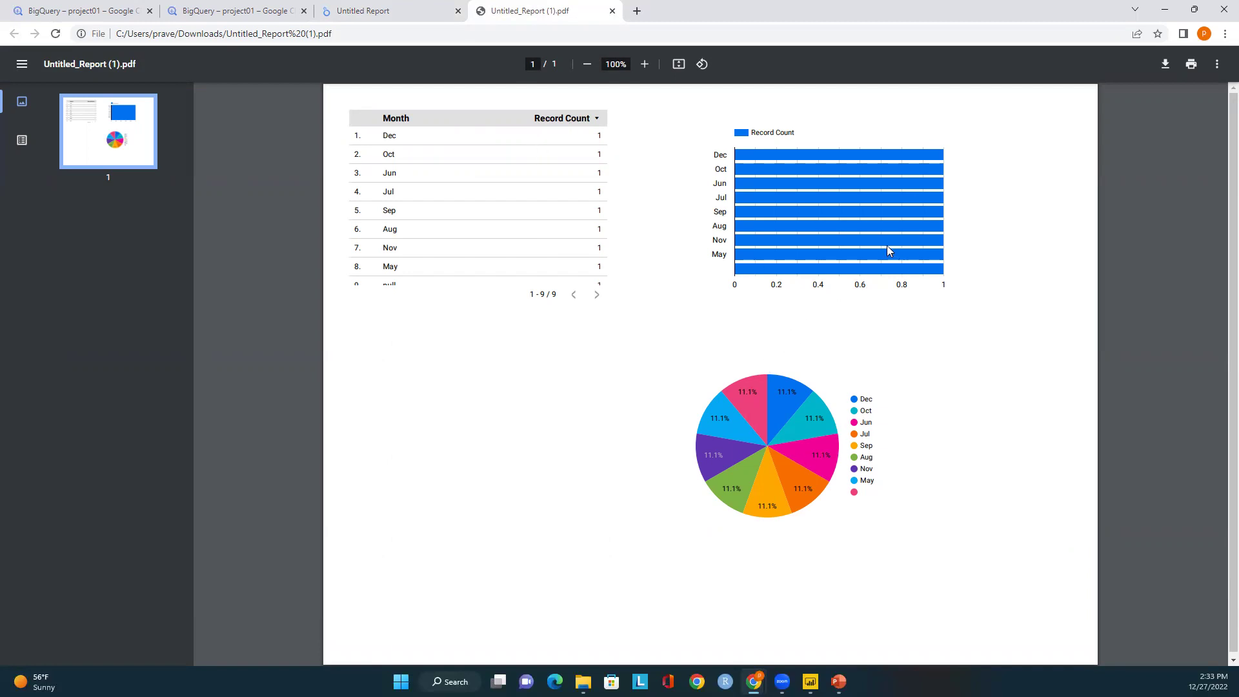
- Close the Untitled_Report (1).pdf tab to return to the Looker Studio editor
left_click(612, 11)
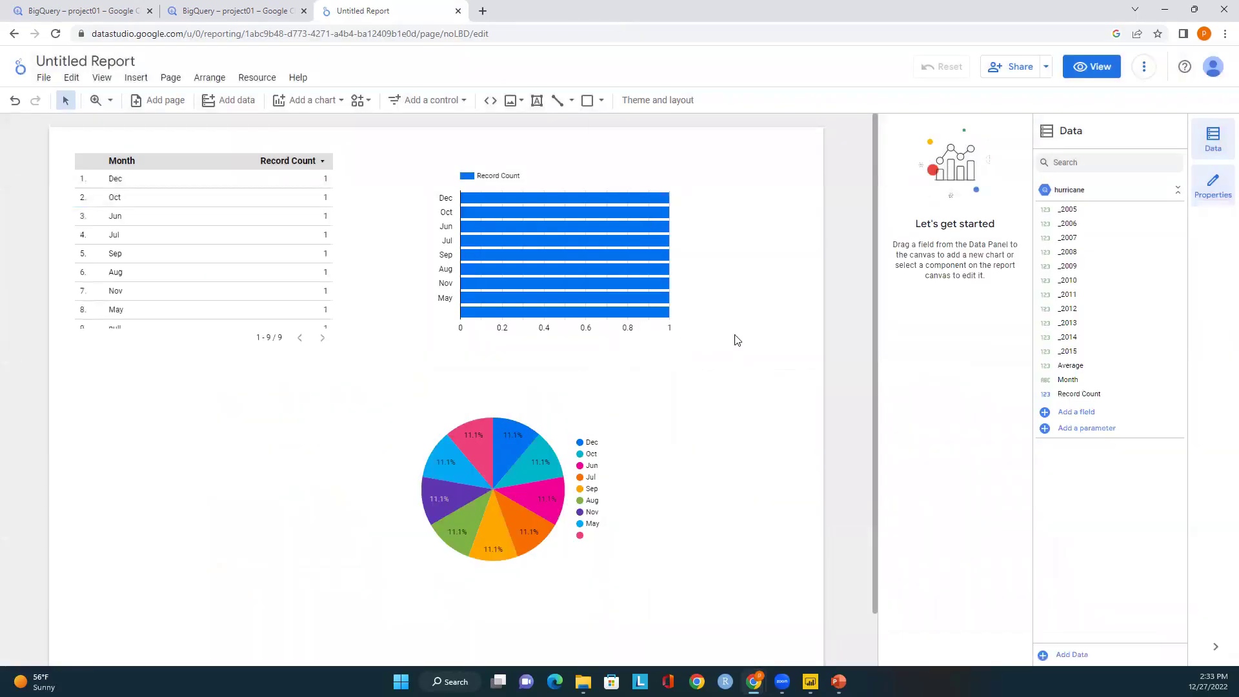